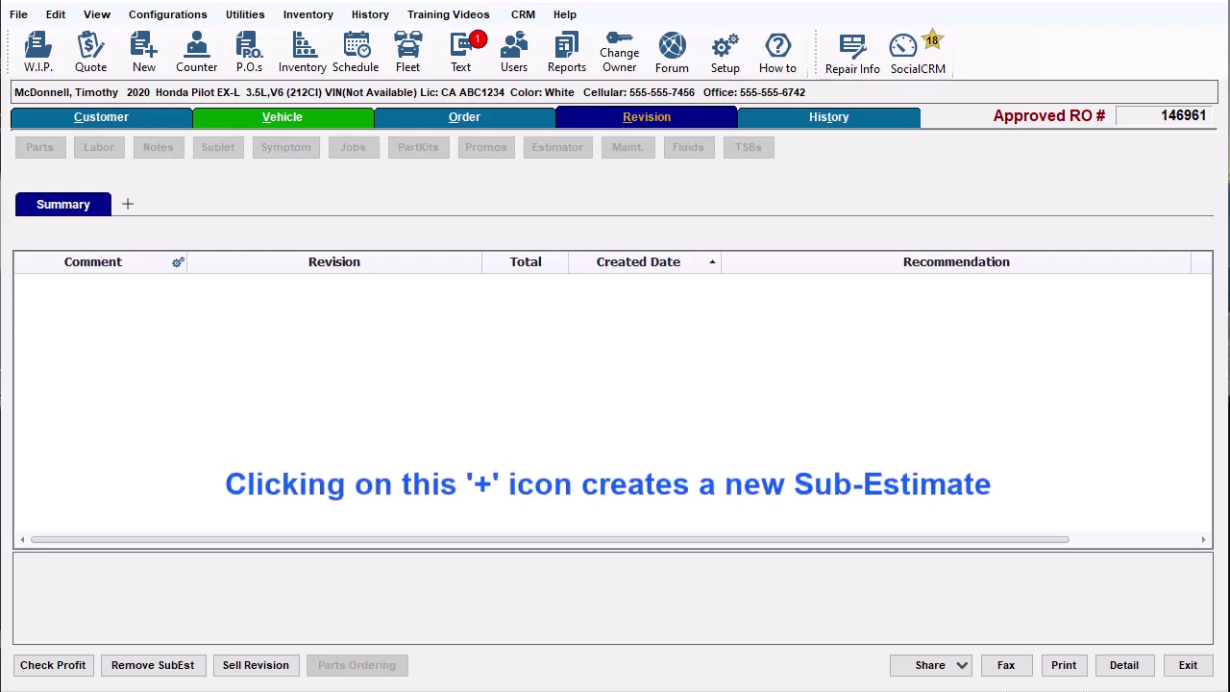
Step: Add a new sub-estimate with the Recharge A/C (1 lbs.) canned job
{"action": "left_click", "coordinate": [126, 205]}
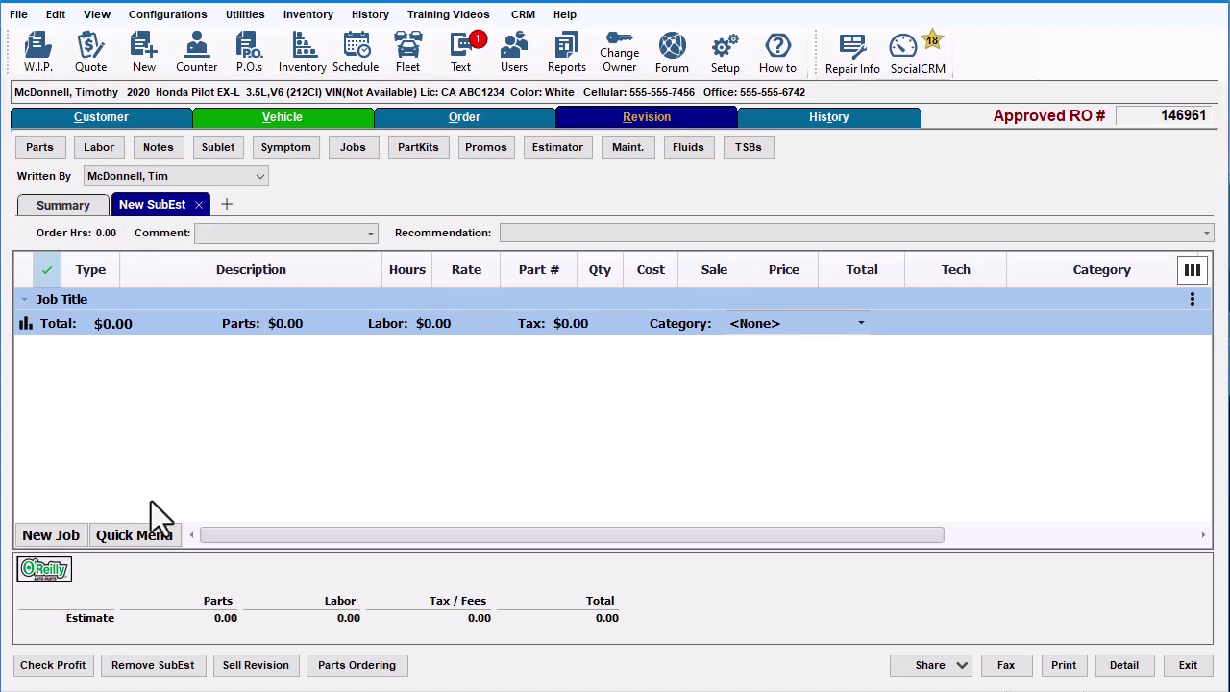
{"action": "left_click", "coordinate": [147, 532]}
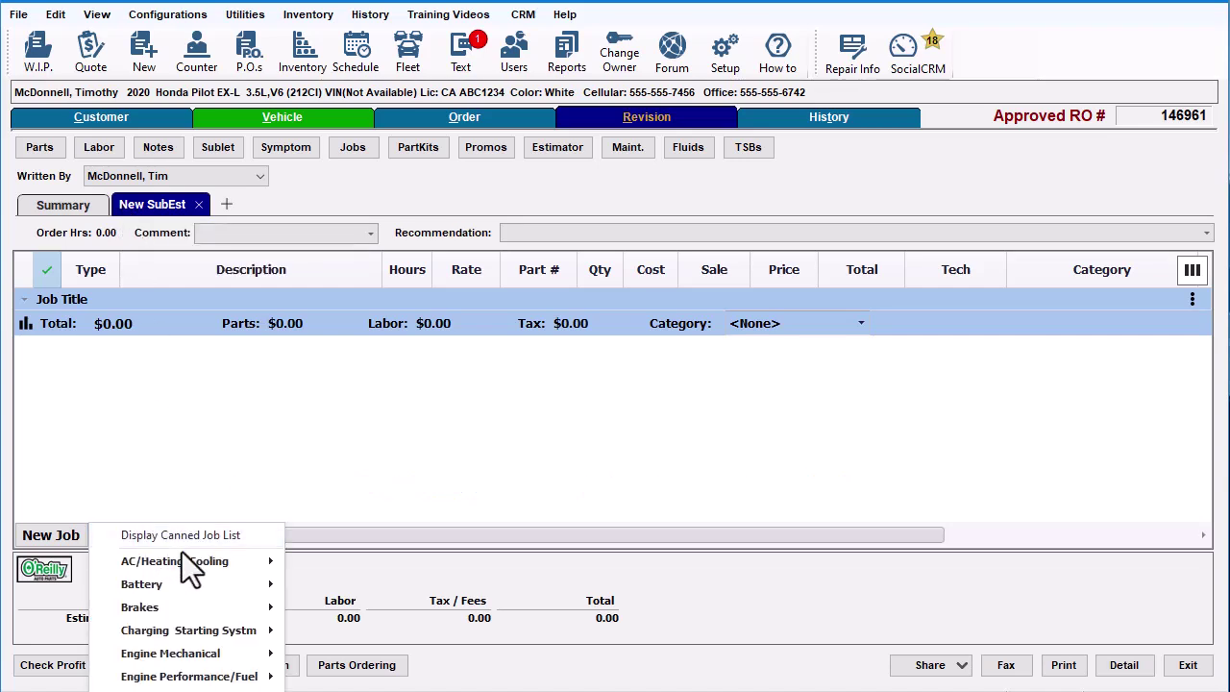
{"action": "mouse_move", "coordinate": [200, 561]}
{"action": "left_click", "coordinate": [329, 564]}
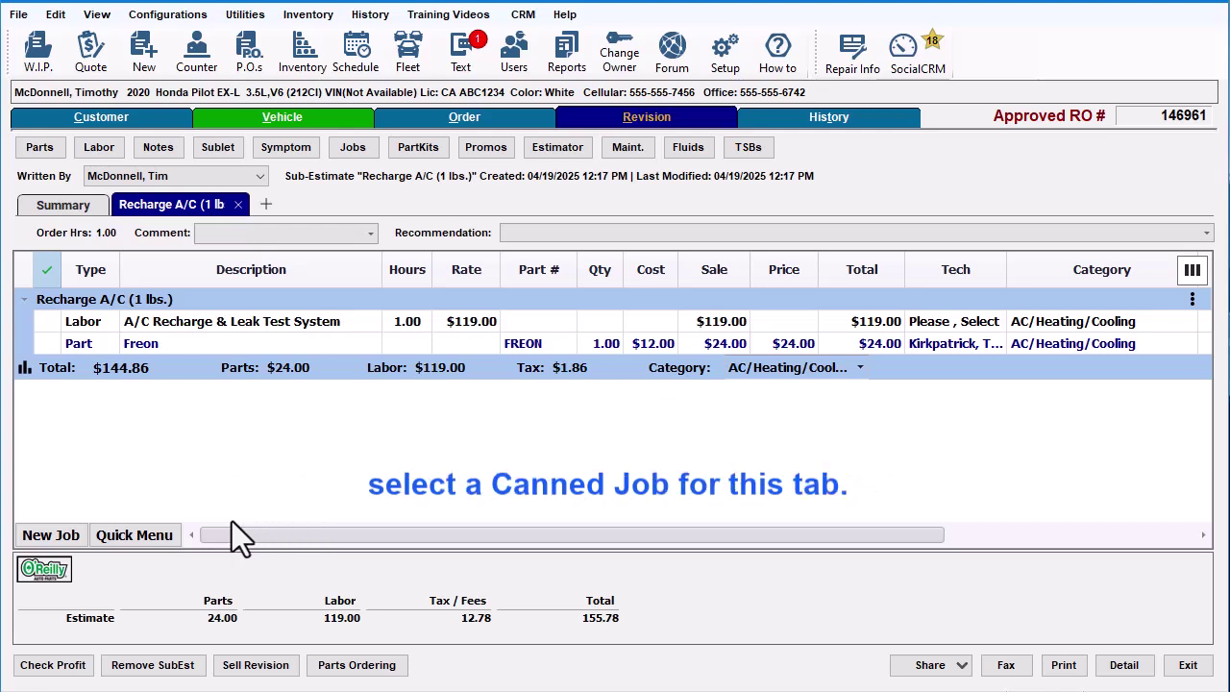
Step: Add another sub-estimate with the Install Battery/Checkout System job, applying the customer's pricing levels
{"action": "left_click", "coordinate": [266, 205]}
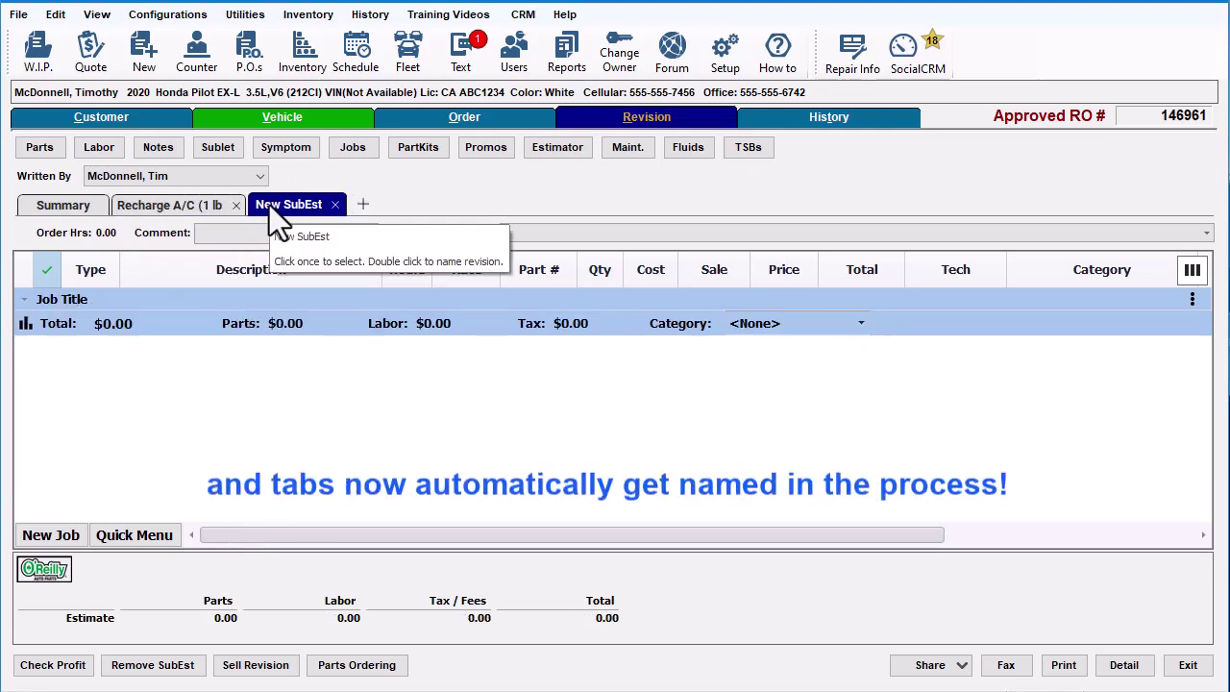
{"action": "left_click", "coordinate": [157, 535]}
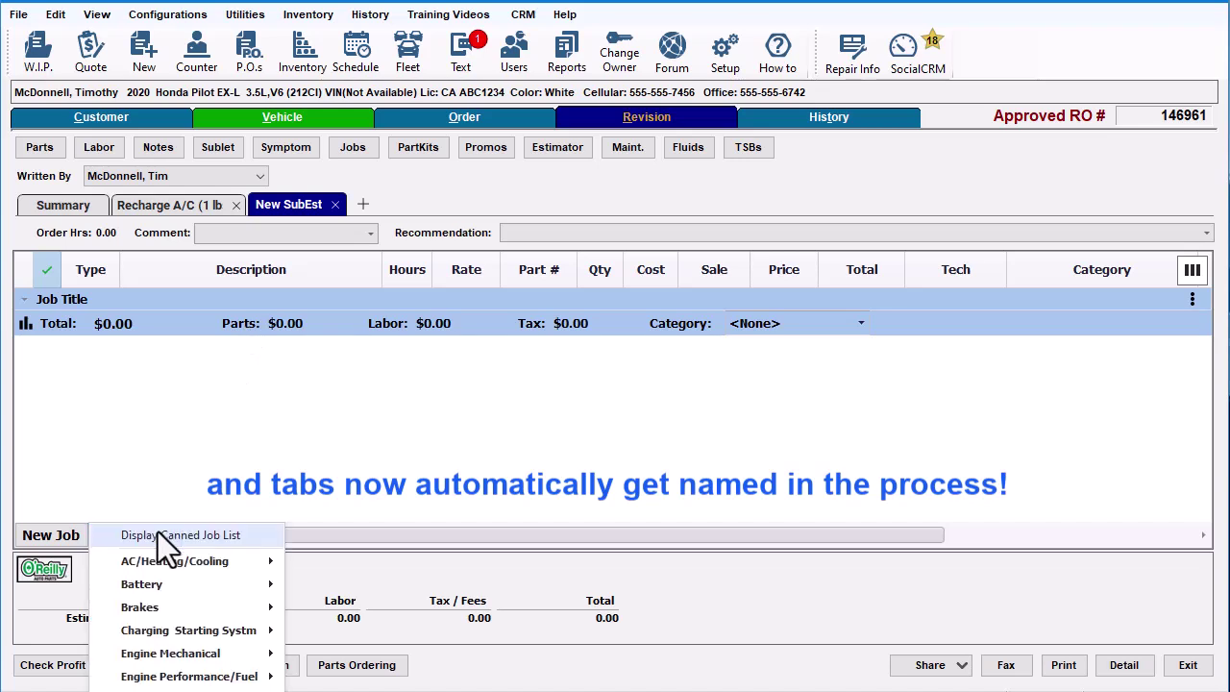
{"action": "mouse_move", "coordinate": [214, 586]}
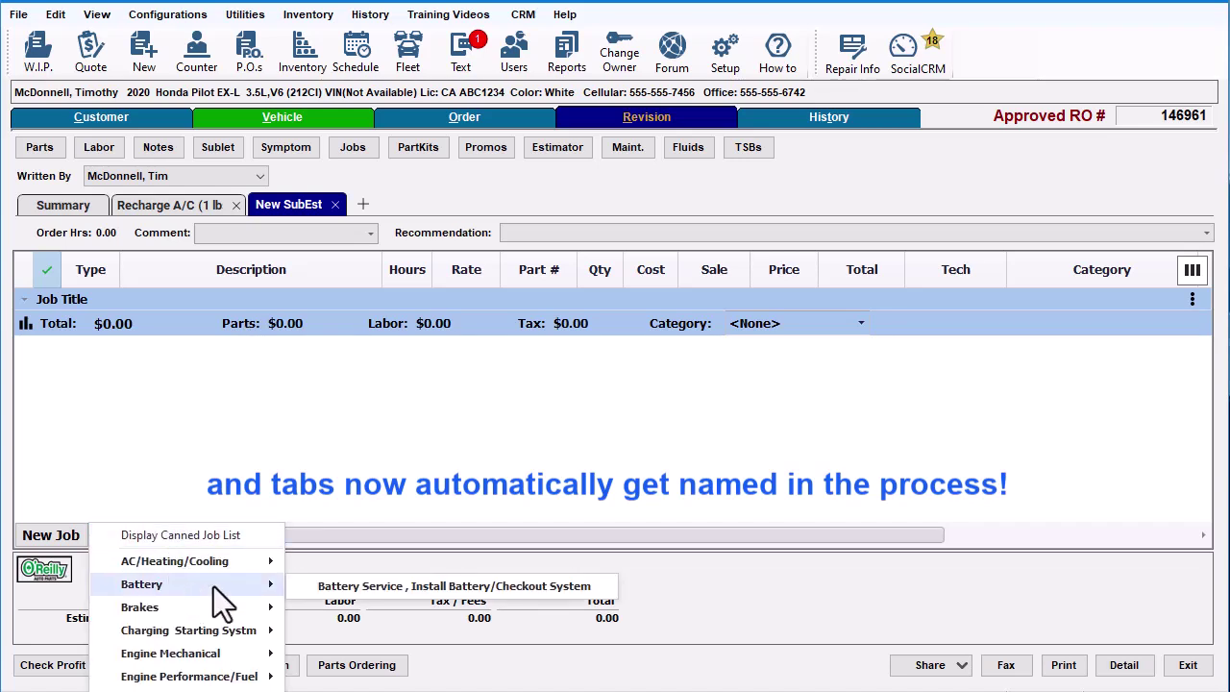
{"action": "left_click", "coordinate": [335, 586]}
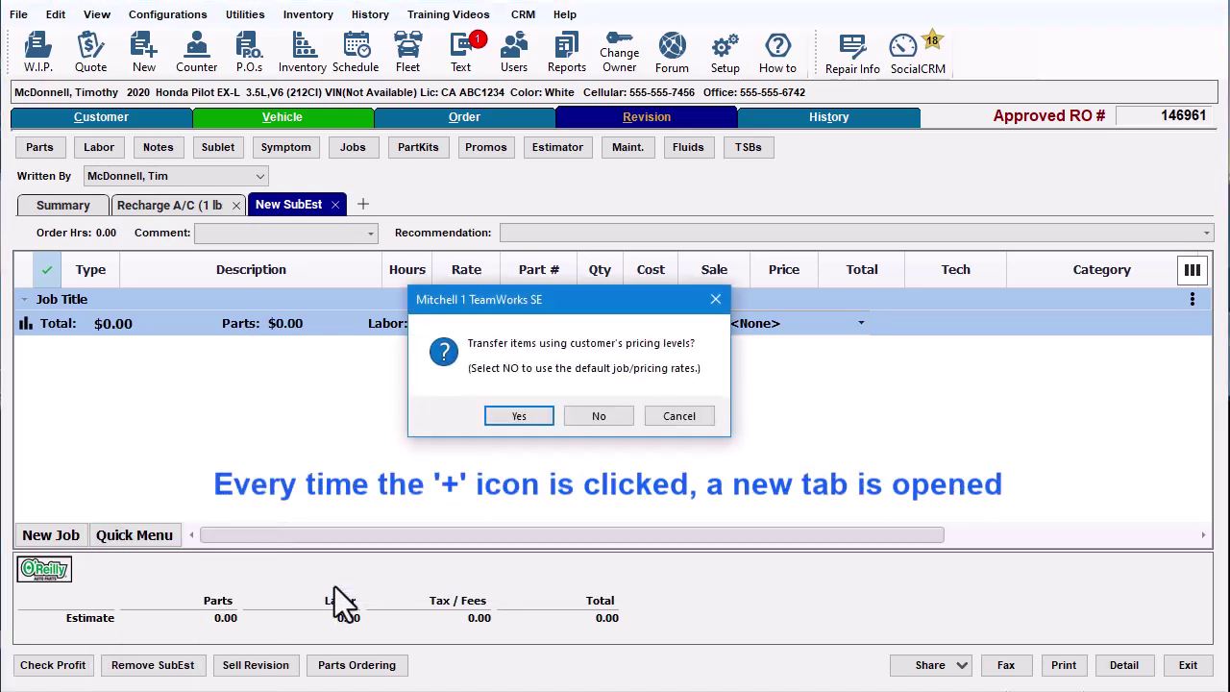
{"action": "left_click", "coordinate": [511, 415]}
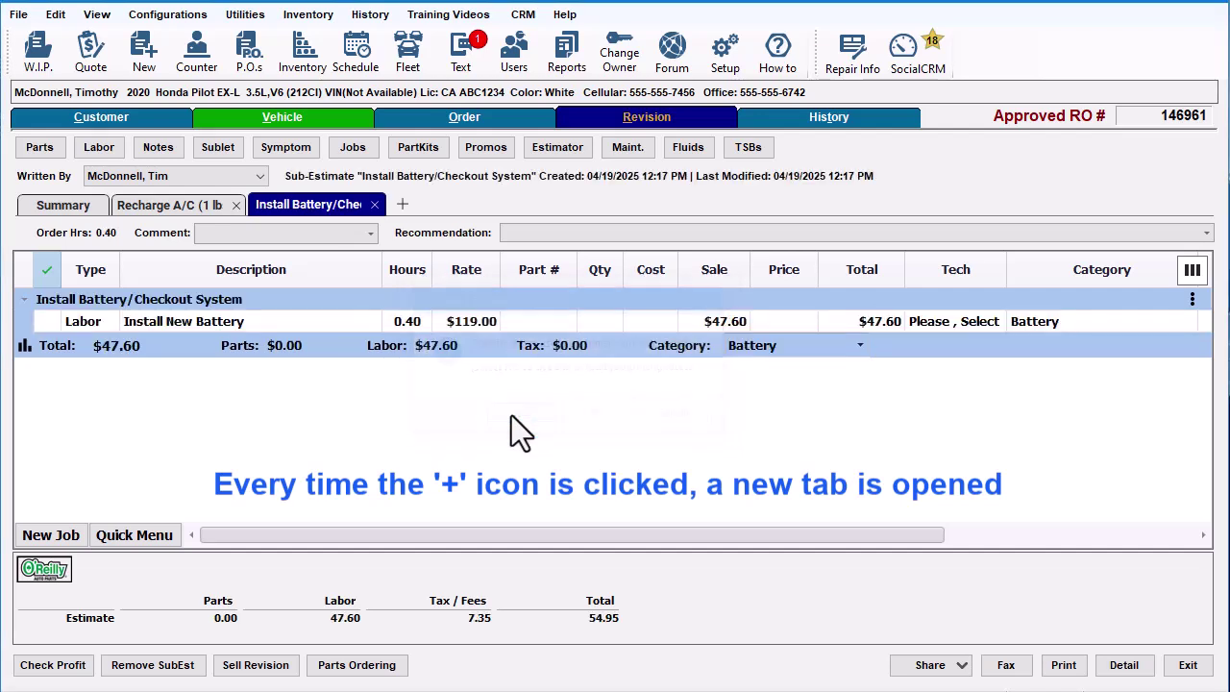
Step: Add a sub-estimate with the Brake Inspection (non-ABS) canned job
{"action": "left_click", "coordinate": [401, 203]}
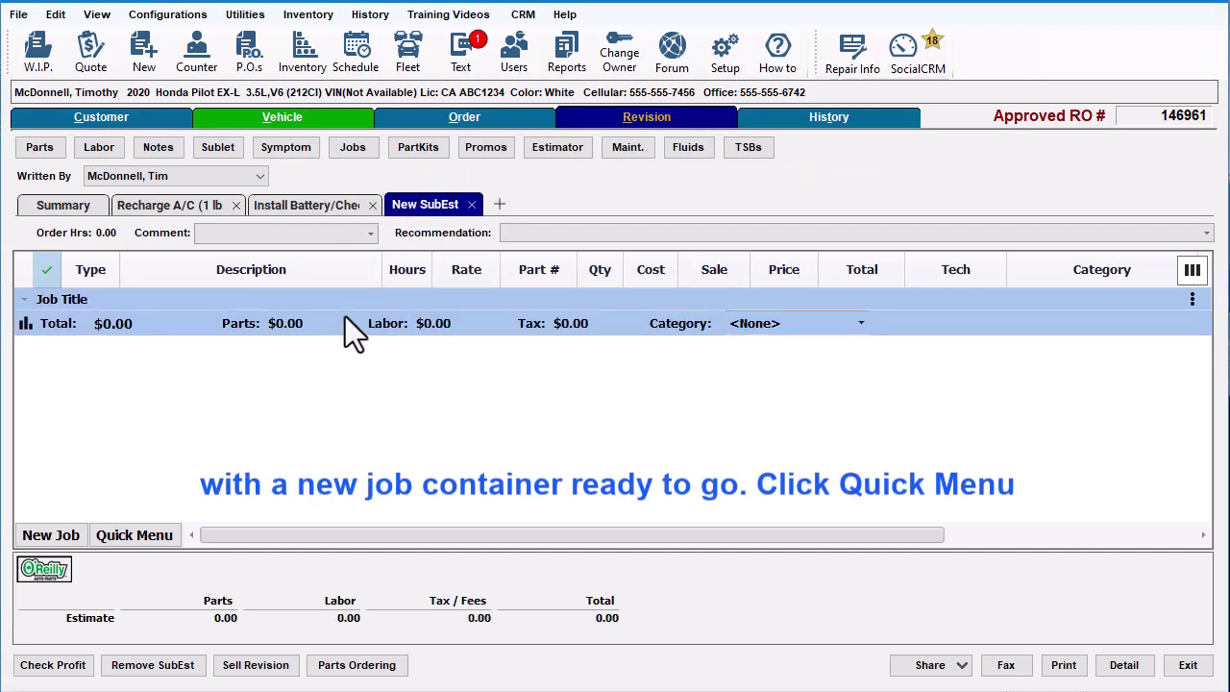
{"action": "left_click", "coordinate": [154, 535]}
{"action": "mouse_move", "coordinate": [205, 606]}
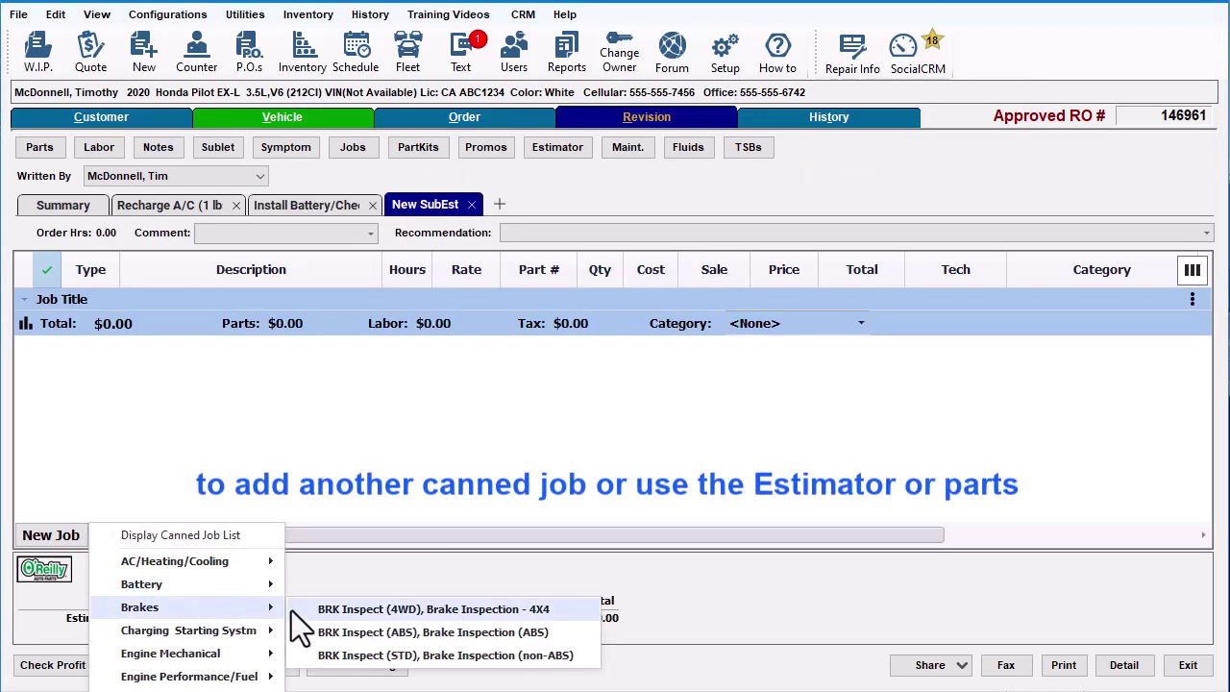
{"action": "left_click", "coordinate": [359, 654]}
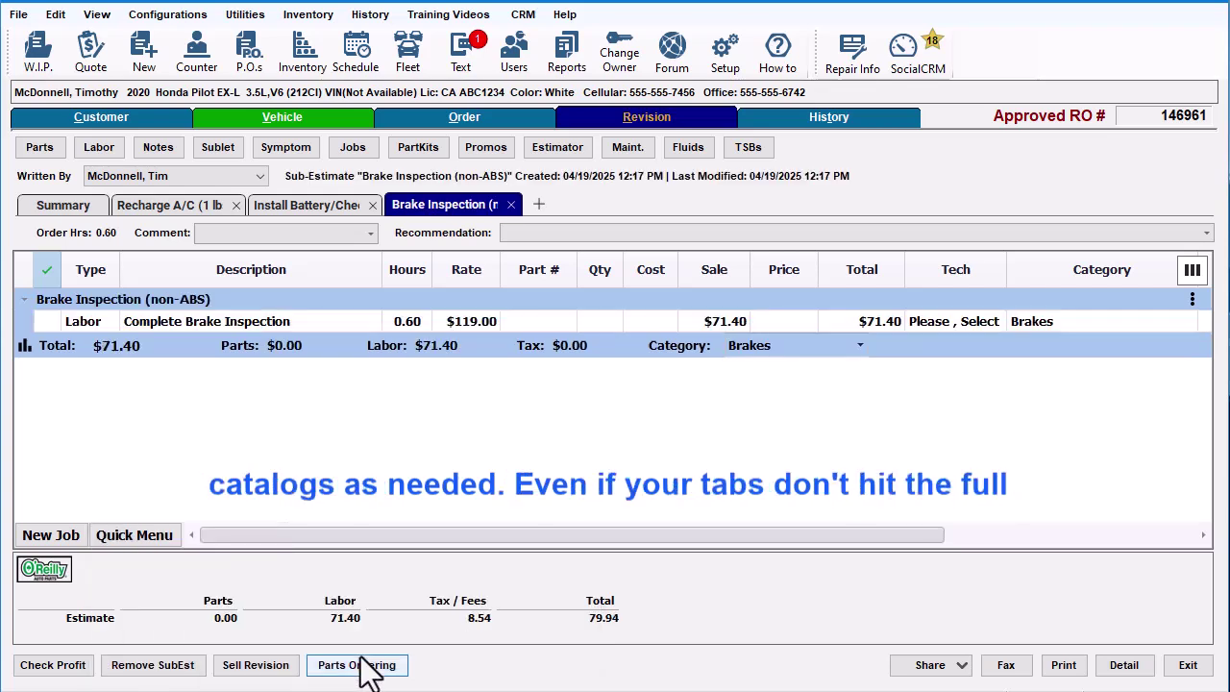
Step: Add a Check Charging System sub-estimate with customer pricing, then hide it and the Brake Inspection tab
{"action": "left_click", "coordinate": [539, 203]}
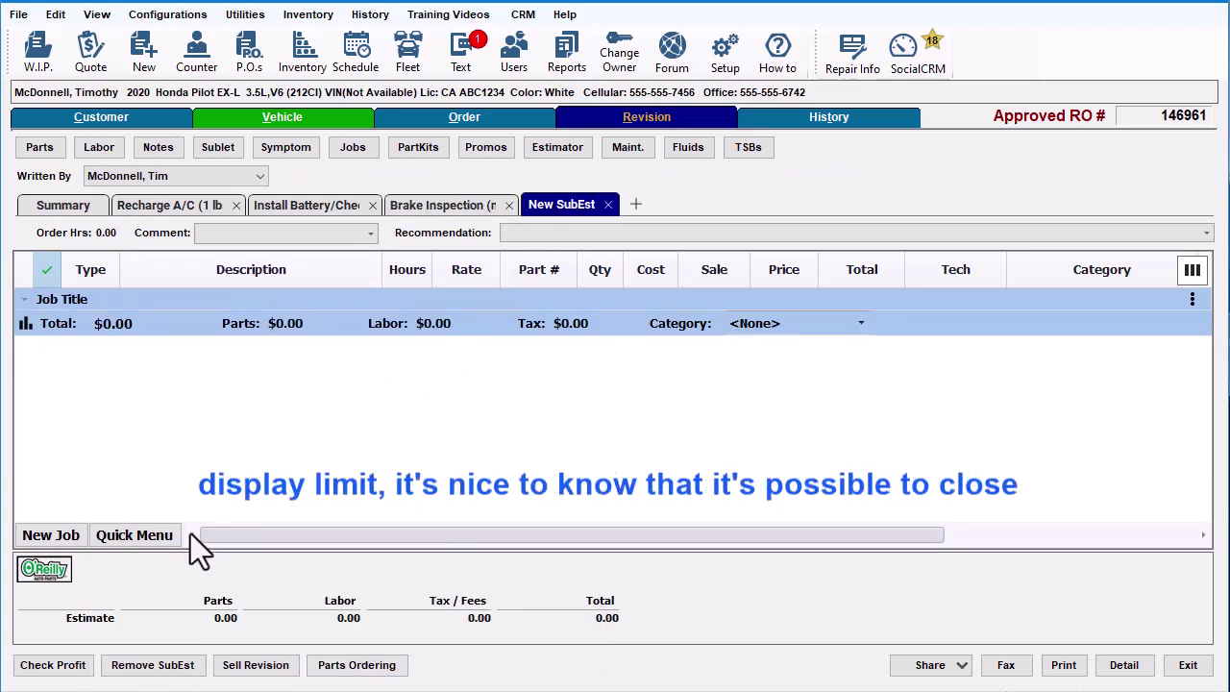
{"action": "left_click", "coordinate": [152, 541]}
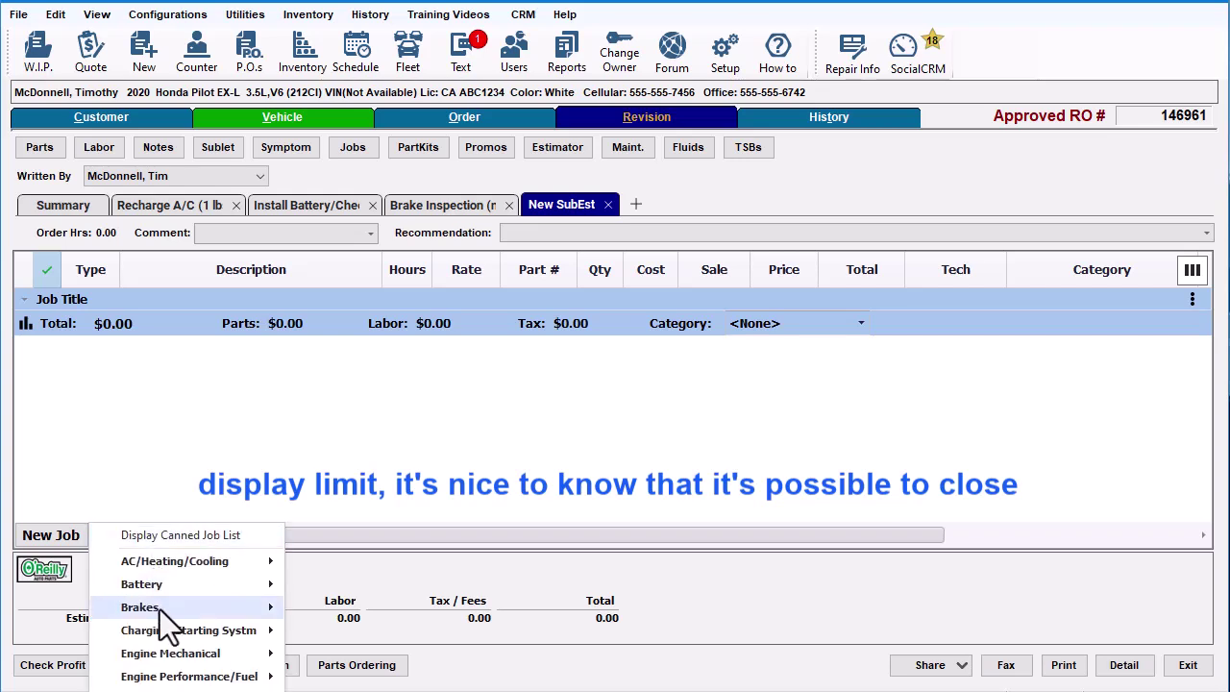
{"action": "mouse_move", "coordinate": [201, 635]}
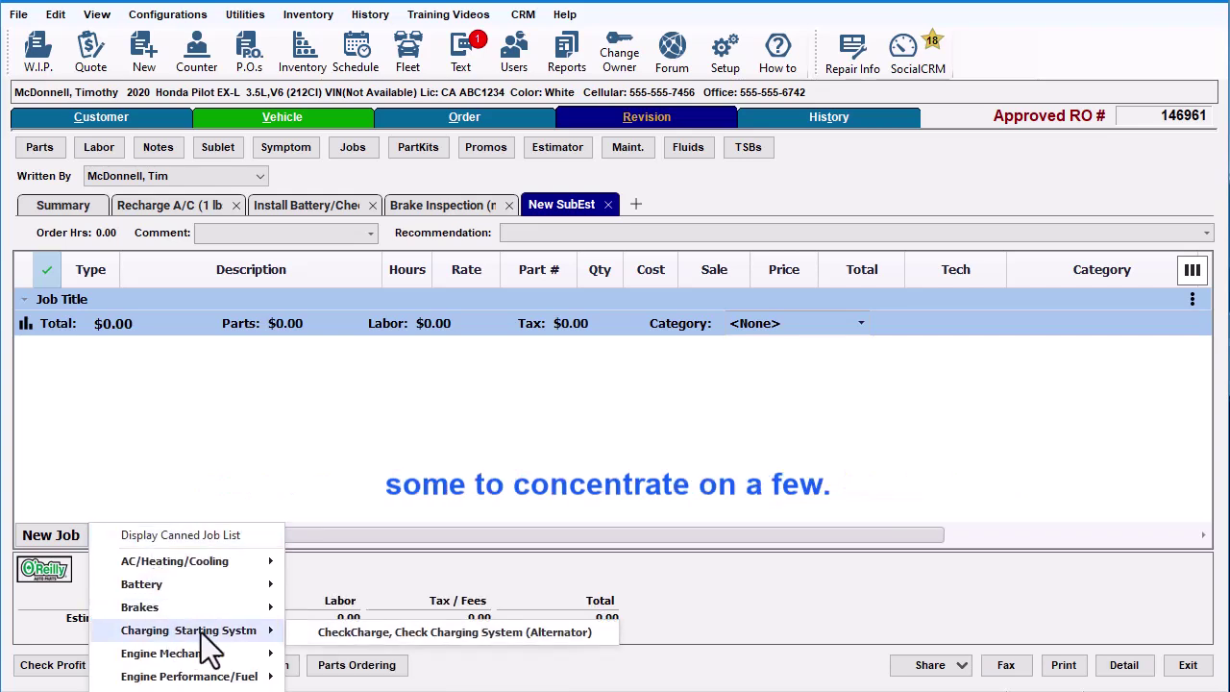
{"action": "left_click", "coordinate": [348, 632]}
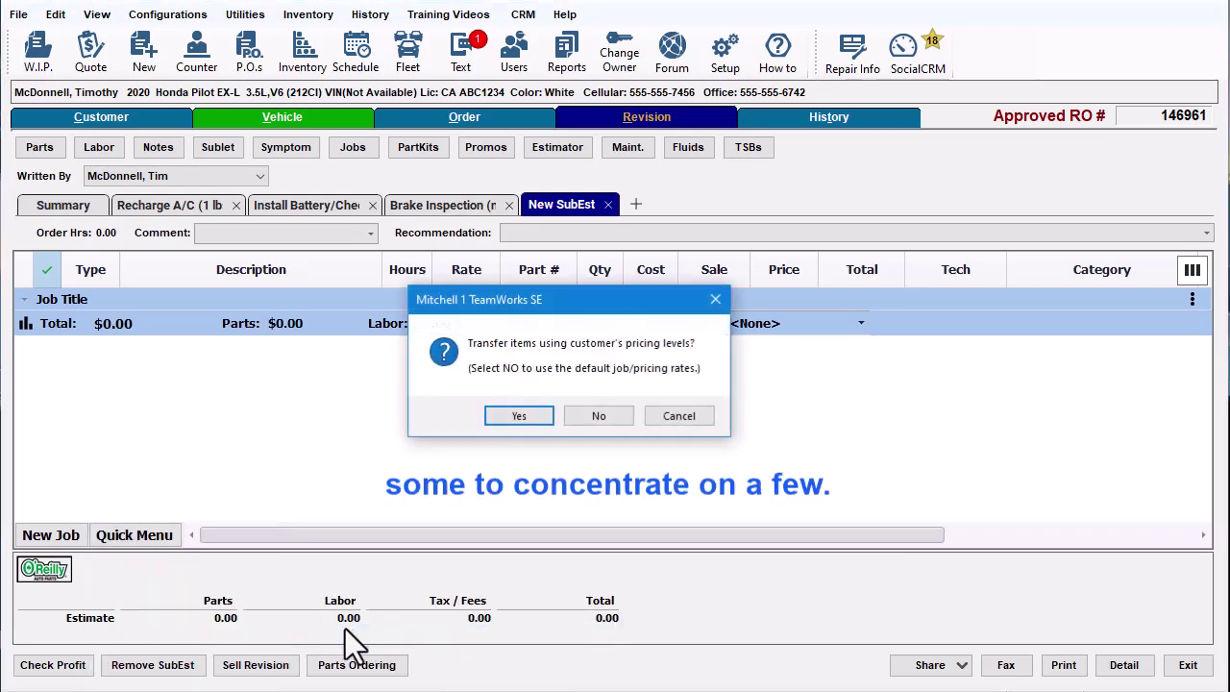
{"action": "left_click", "coordinate": [507, 411]}
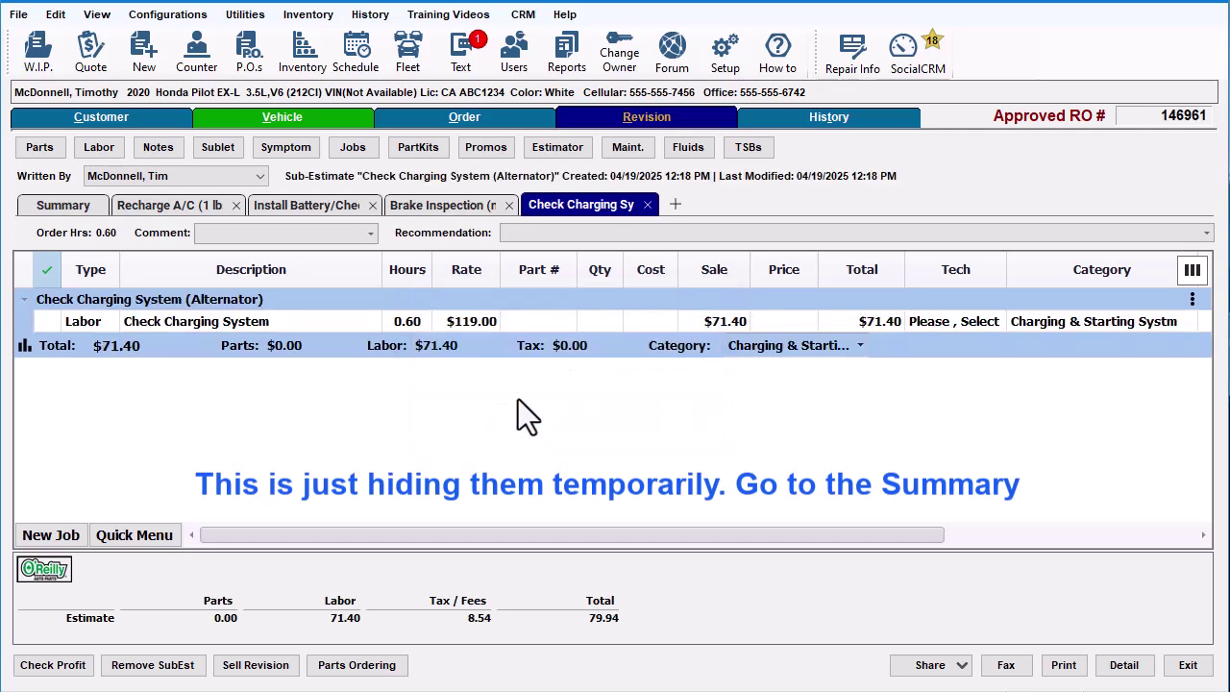
{"action": "left_click", "coordinate": [649, 205]}
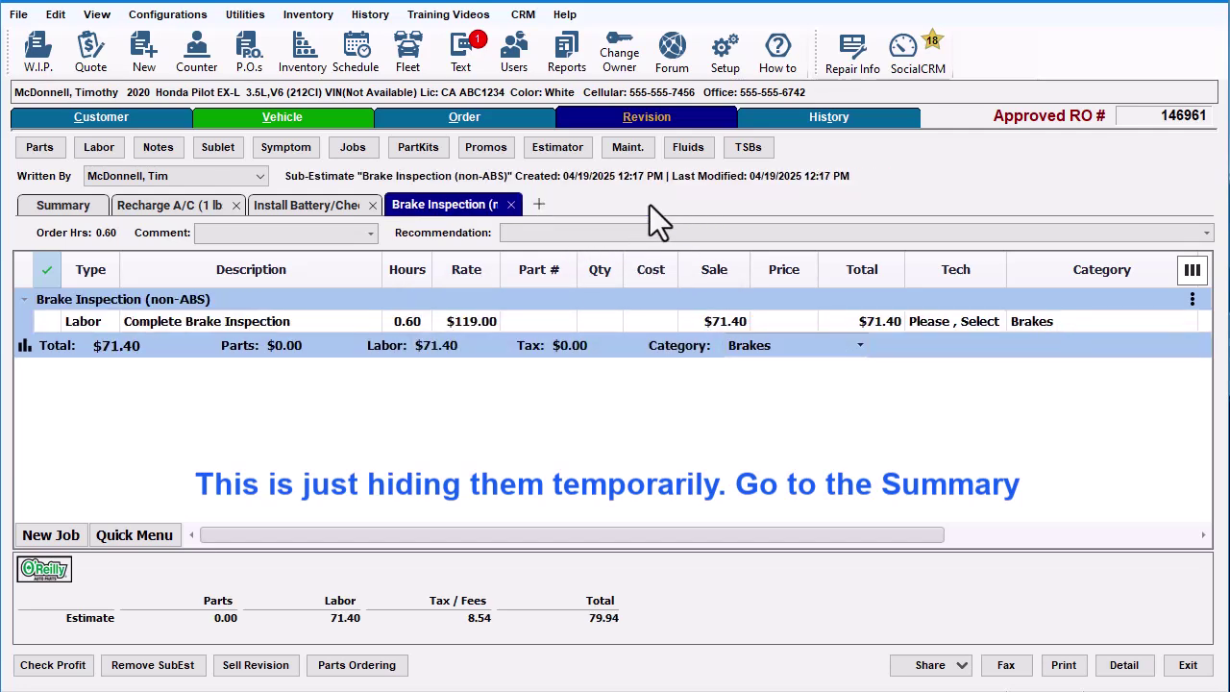
{"action": "left_click", "coordinate": [511, 204]}
Step: Reopen the Check Charging System (Alternator) tab from the Summary list, then return to Summary
{"action": "left_click", "coordinate": [76, 210]}
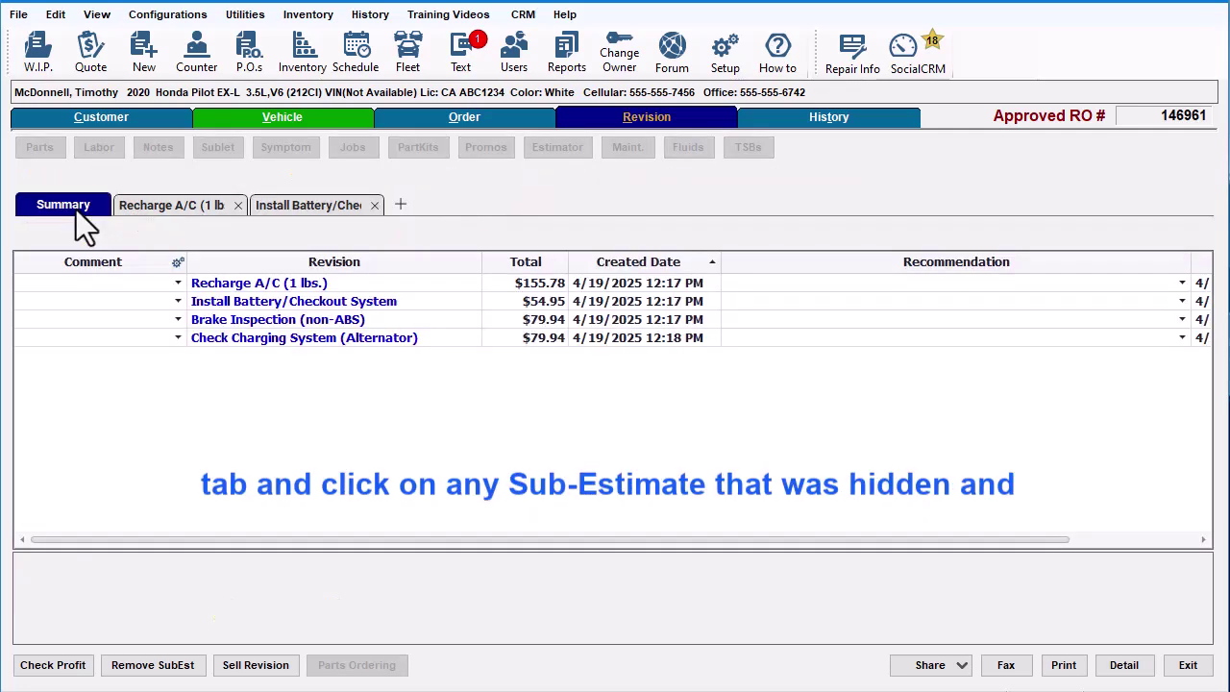
{"action": "left_click", "coordinate": [234, 336]}
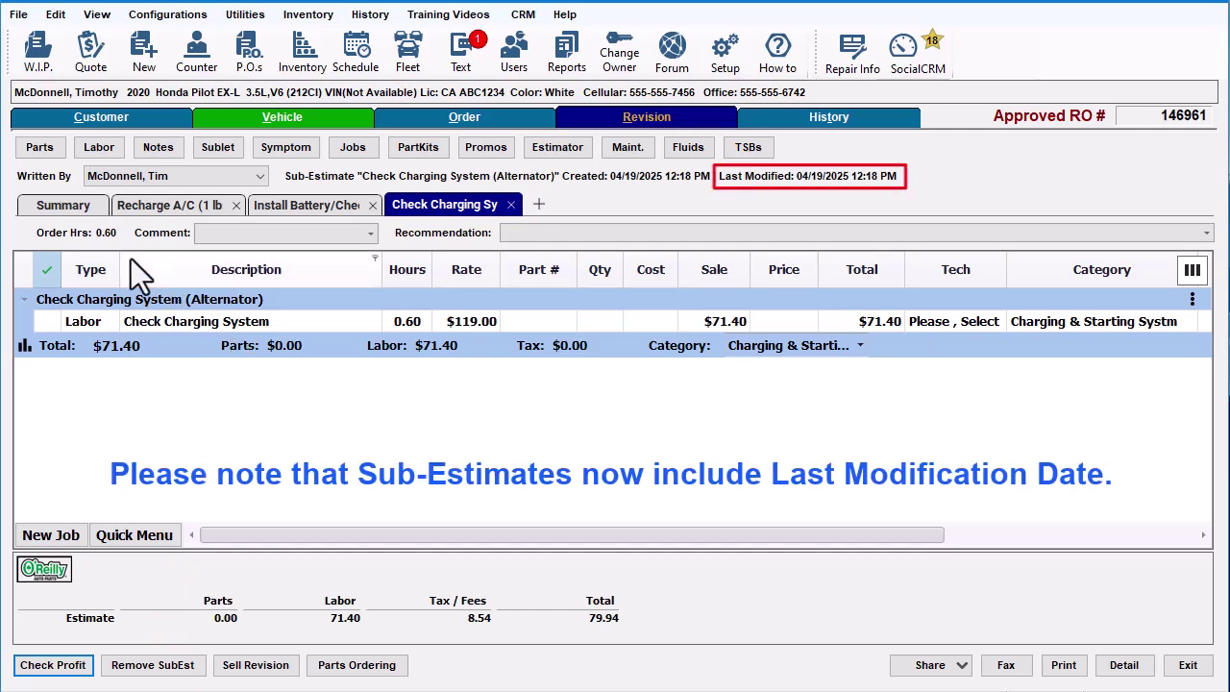
{"action": "left_click", "coordinate": [51, 202]}
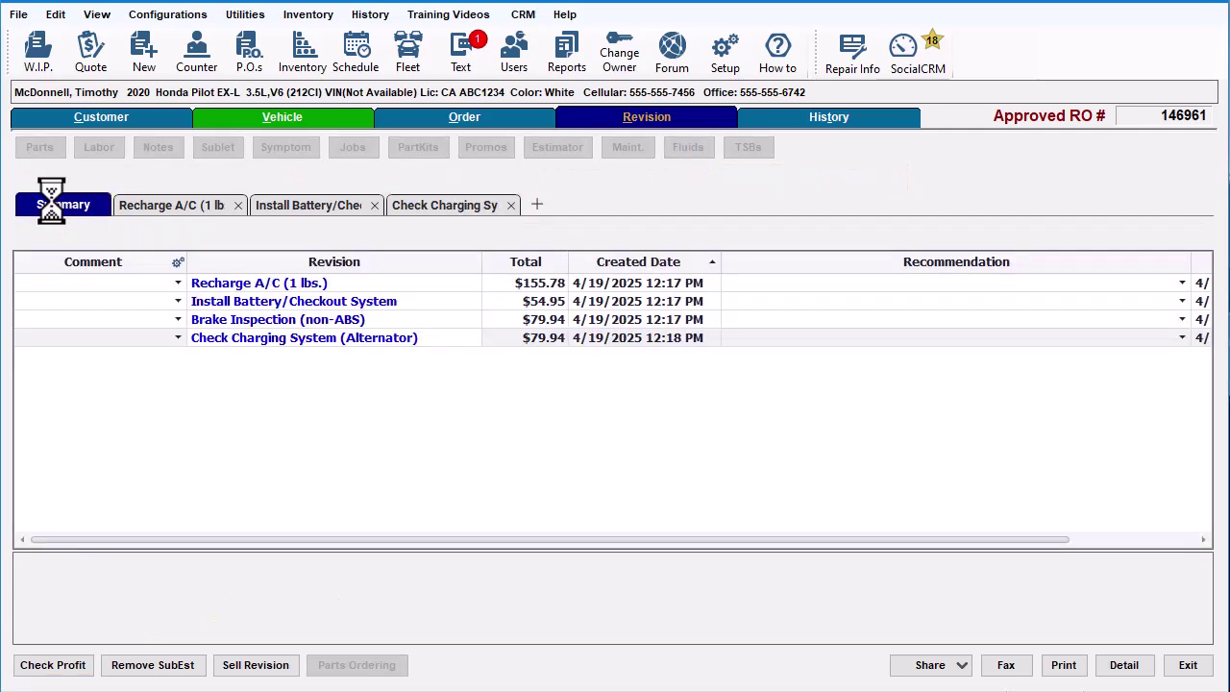
Step: Set the Recharge A/C comment to Critical and the Brake Inspection comment to Do First
{"action": "left_click", "coordinate": [178, 285]}
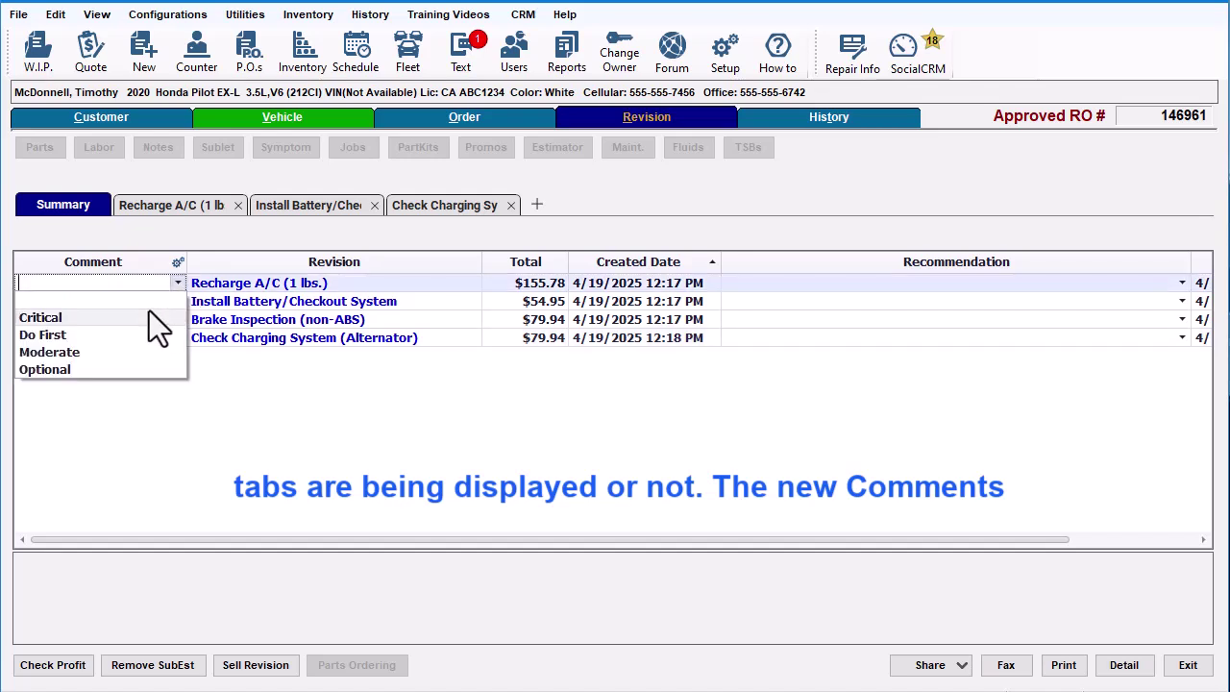
{"action": "left_click", "coordinate": [146, 316]}
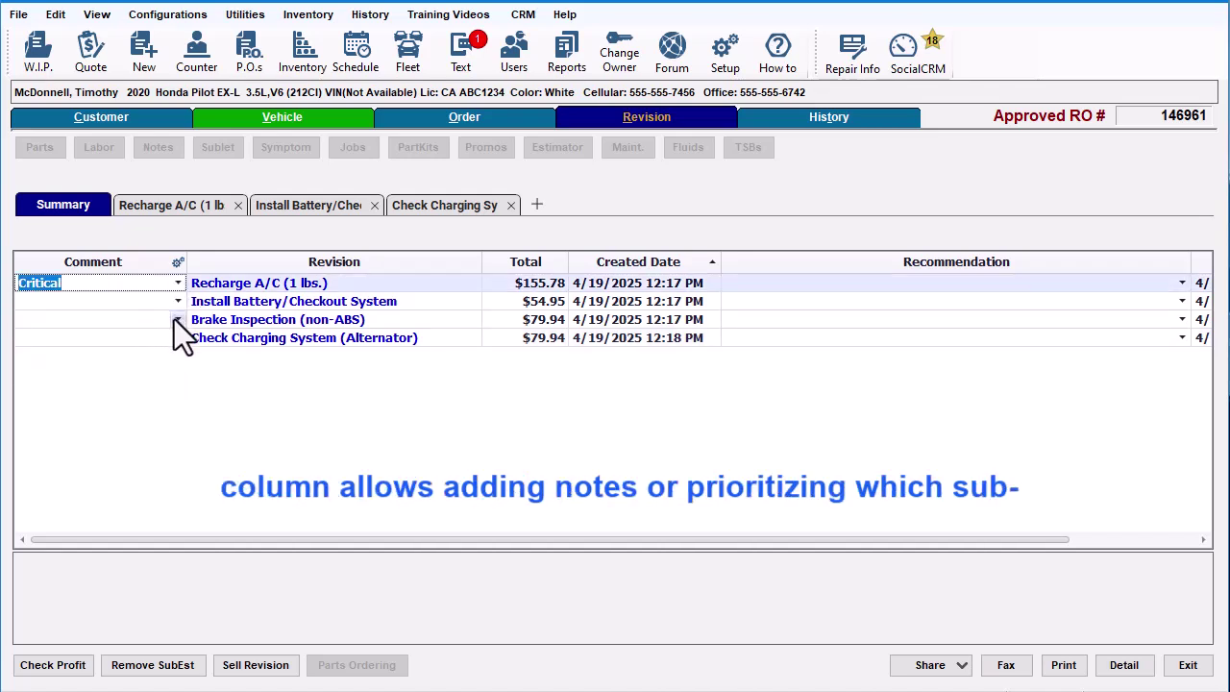
{"action": "left_click", "coordinate": [175, 319]}
{"action": "left_click", "coordinate": [175, 321]}
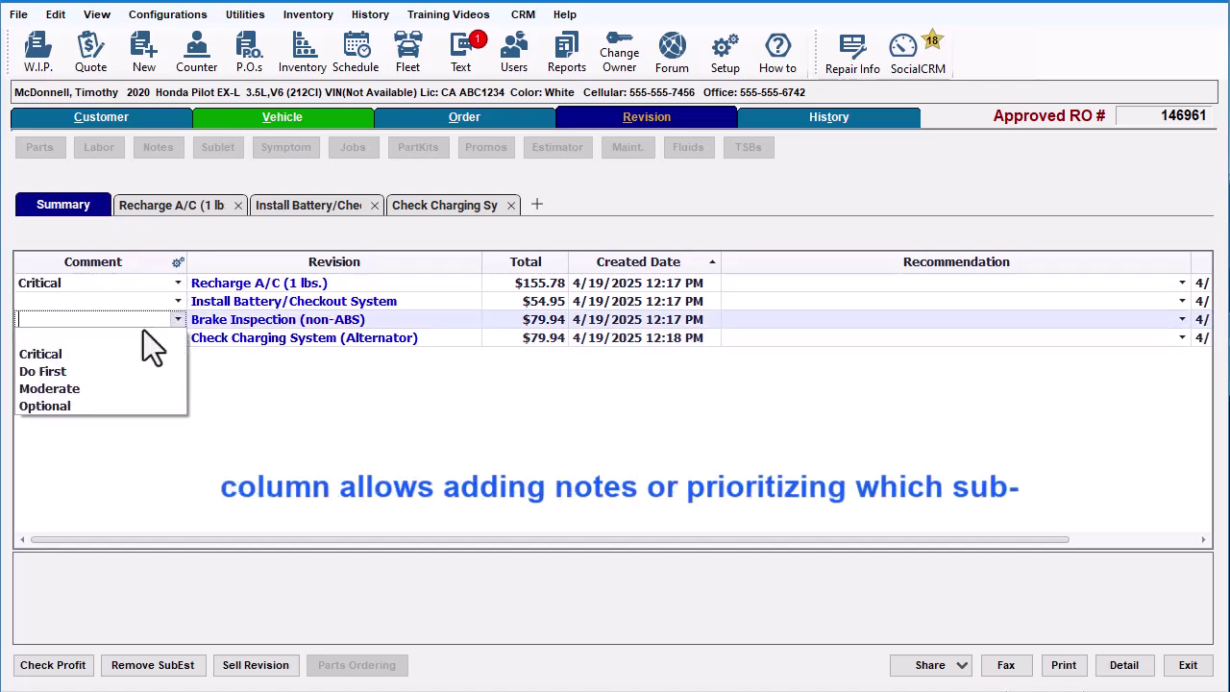
{"action": "left_click", "coordinate": [104, 372]}
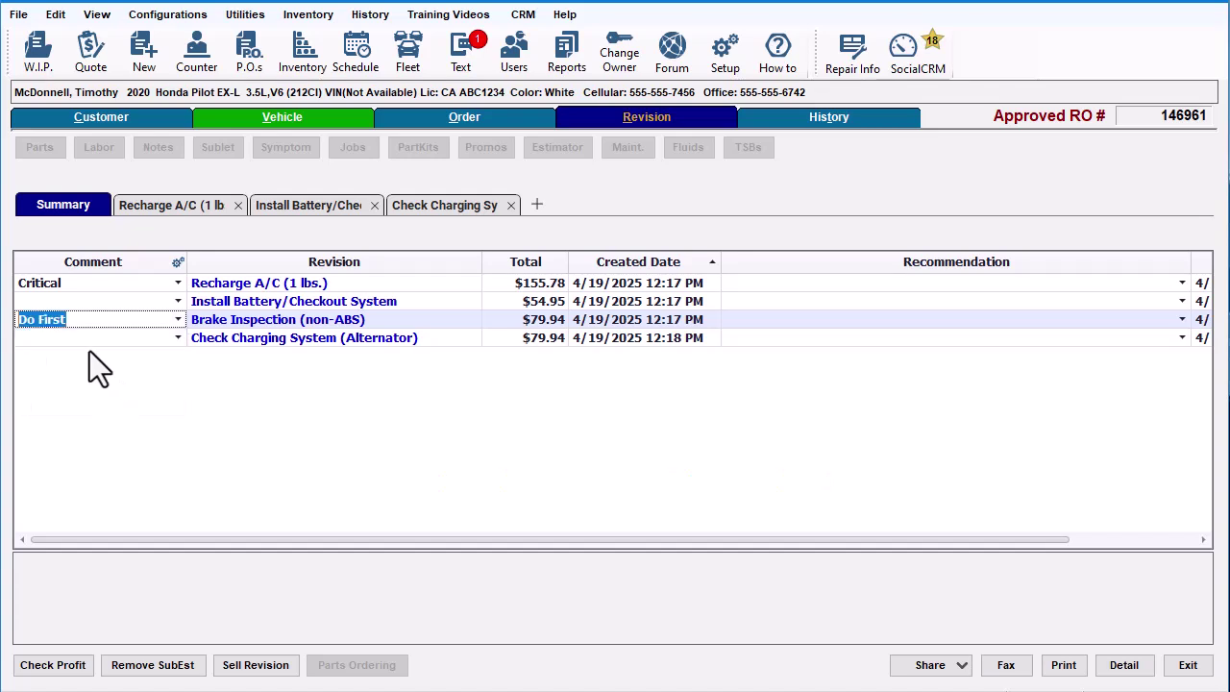
Step: Enter the custom comment 'see jo' on the charging-system check and open the standard comments setup
{"action": "left_click", "coordinate": [84, 343]}
{"action": "type", "text": "see joe"}
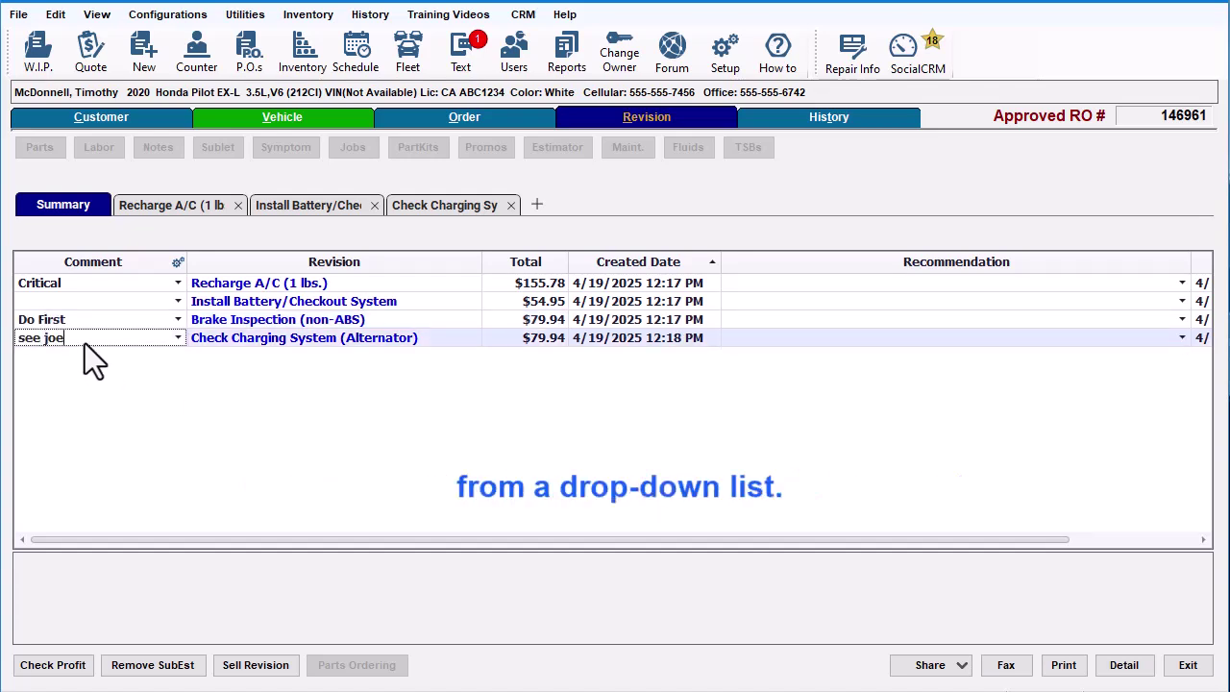
{"action": "left_click", "coordinate": [168, 264]}
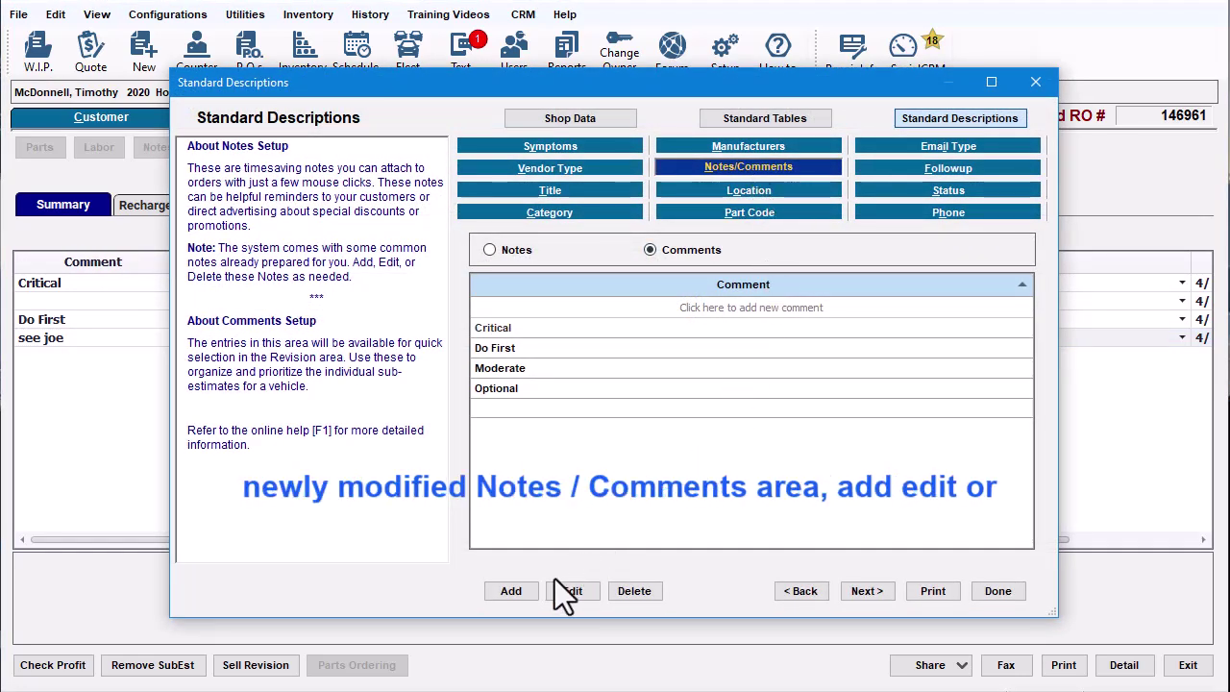
Step: Start a new entry in Standard Descriptions, then close the dialog with Done
{"action": "left_click", "coordinate": [522, 592]}
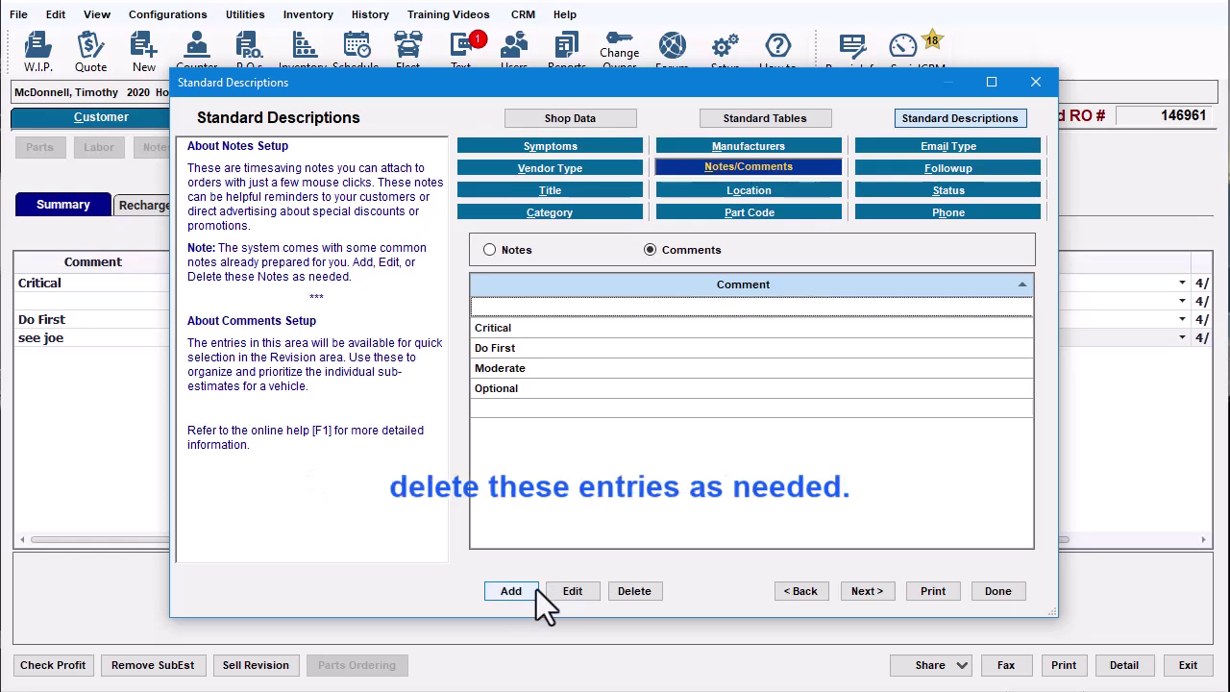
{"action": "left_click", "coordinate": [983, 595]}
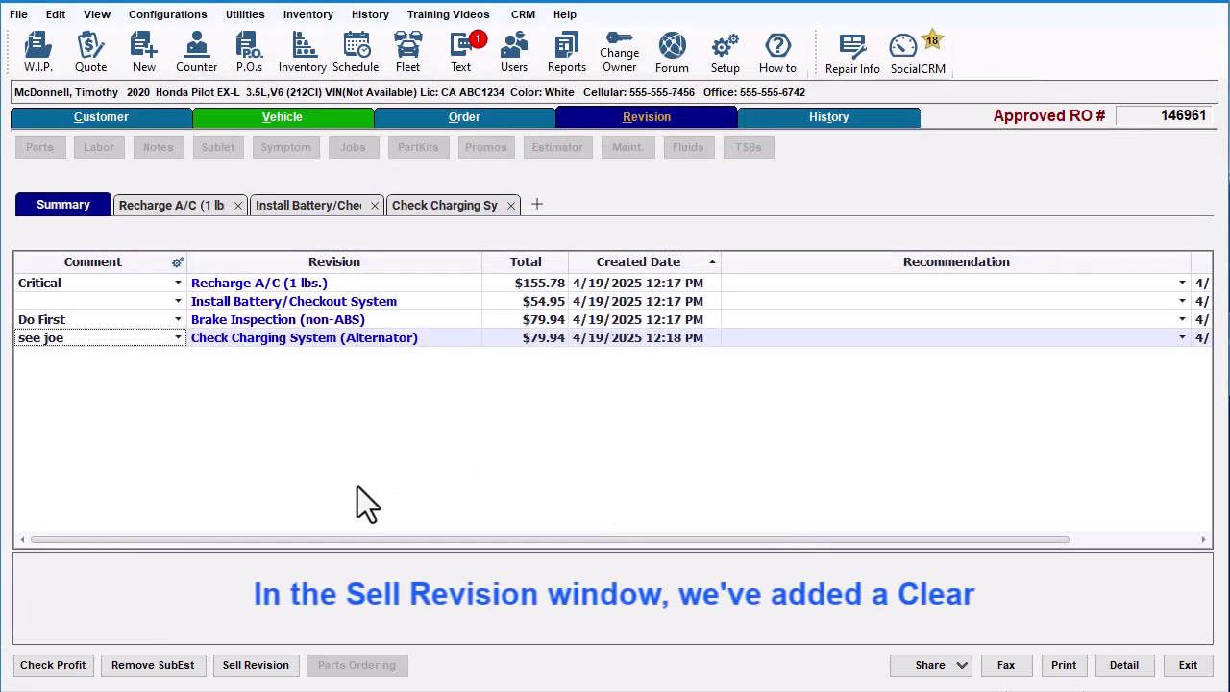
{"action": "left_click", "coordinate": [260, 668]}
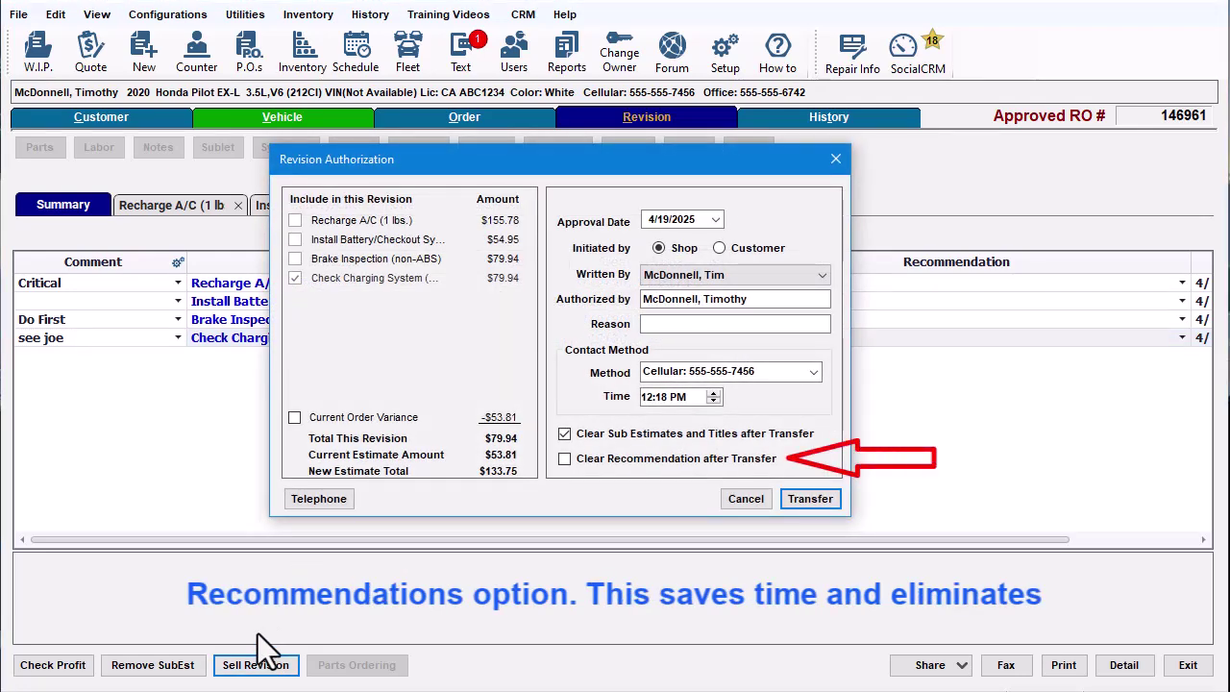
{"action": "left_click", "coordinate": [565, 458]}
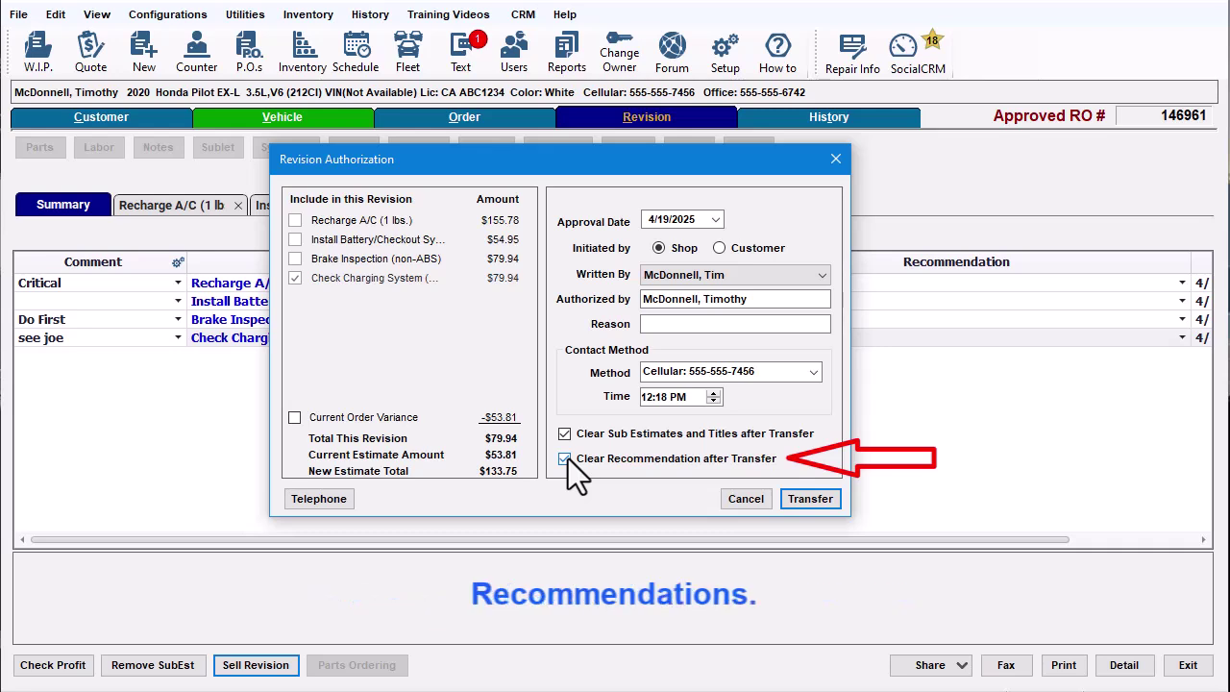
{"action": "left_click", "coordinate": [744, 498]}
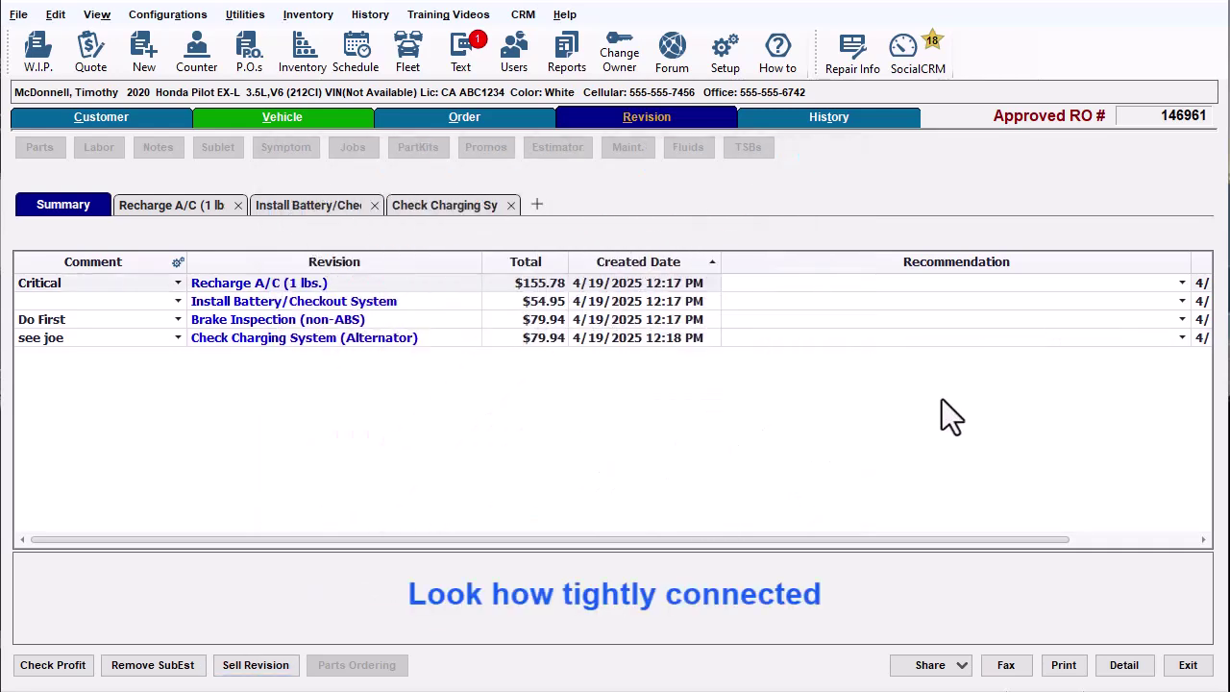
Step: Link the A/C recharge recommendation to the Recharge A/C revision and view it on the Vehicle screen
{"action": "left_click", "coordinate": [1181, 283]}
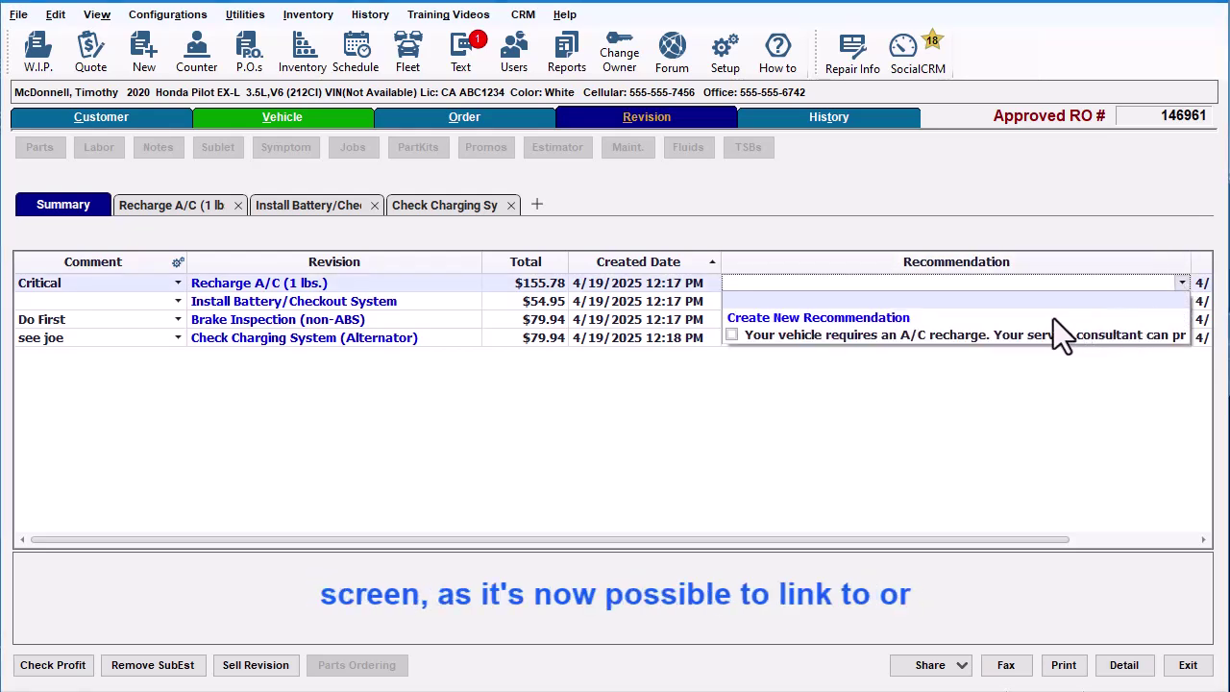
{"action": "left_click", "coordinate": [732, 335]}
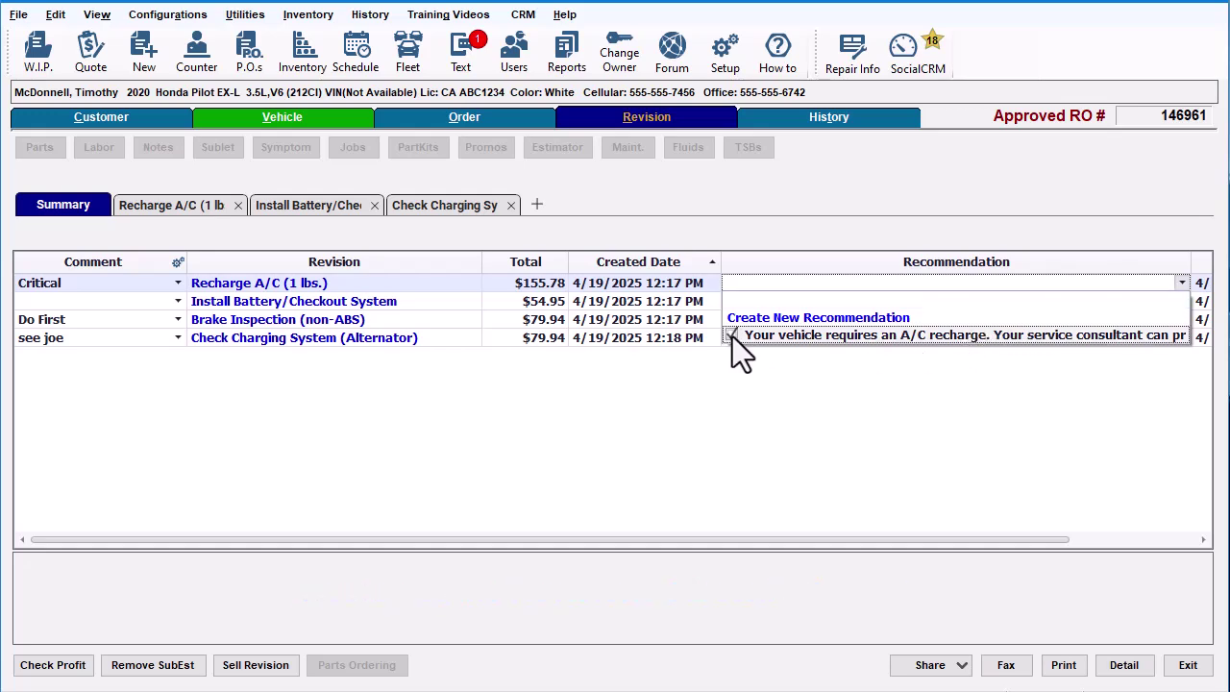
{"action": "left_click", "coordinate": [931, 280]}
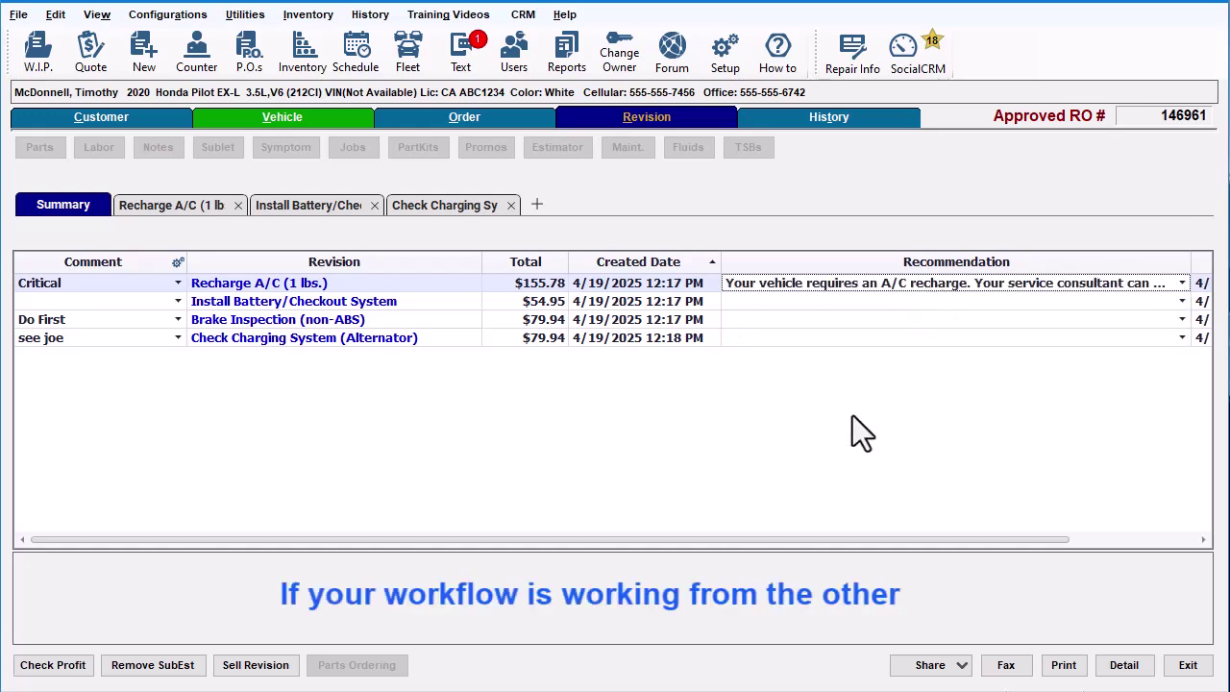
{"action": "left_click", "coordinate": [317, 116]}
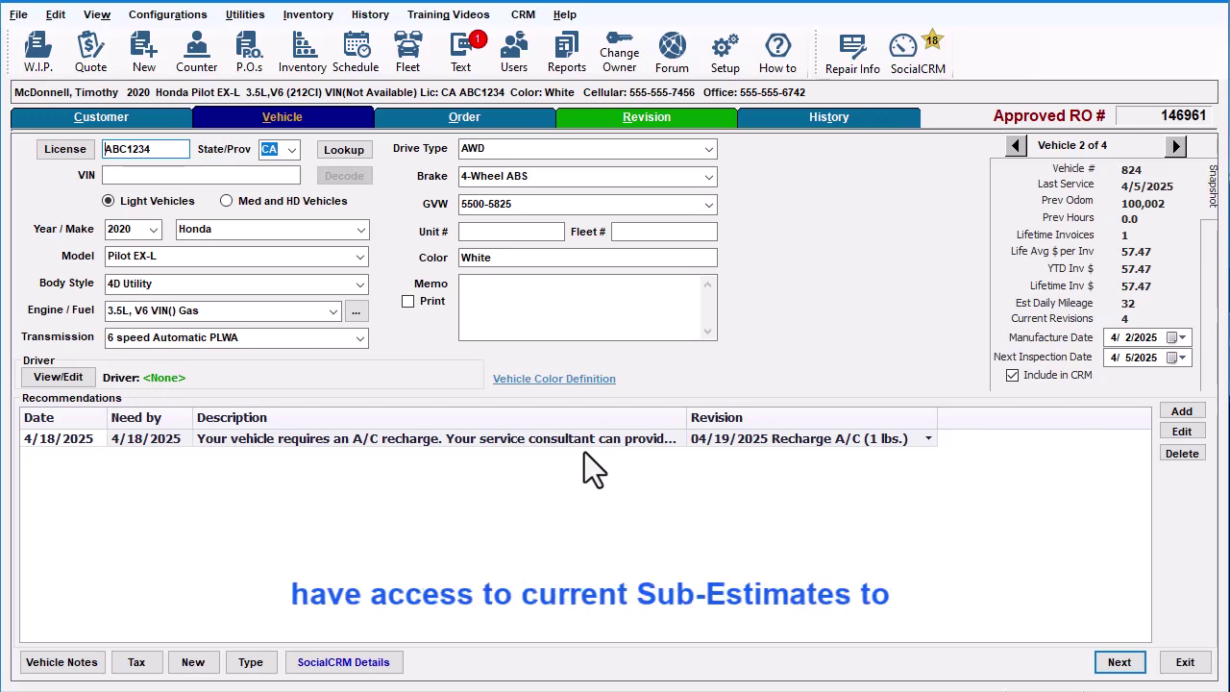
{"action": "left_click", "coordinate": [928, 439]}
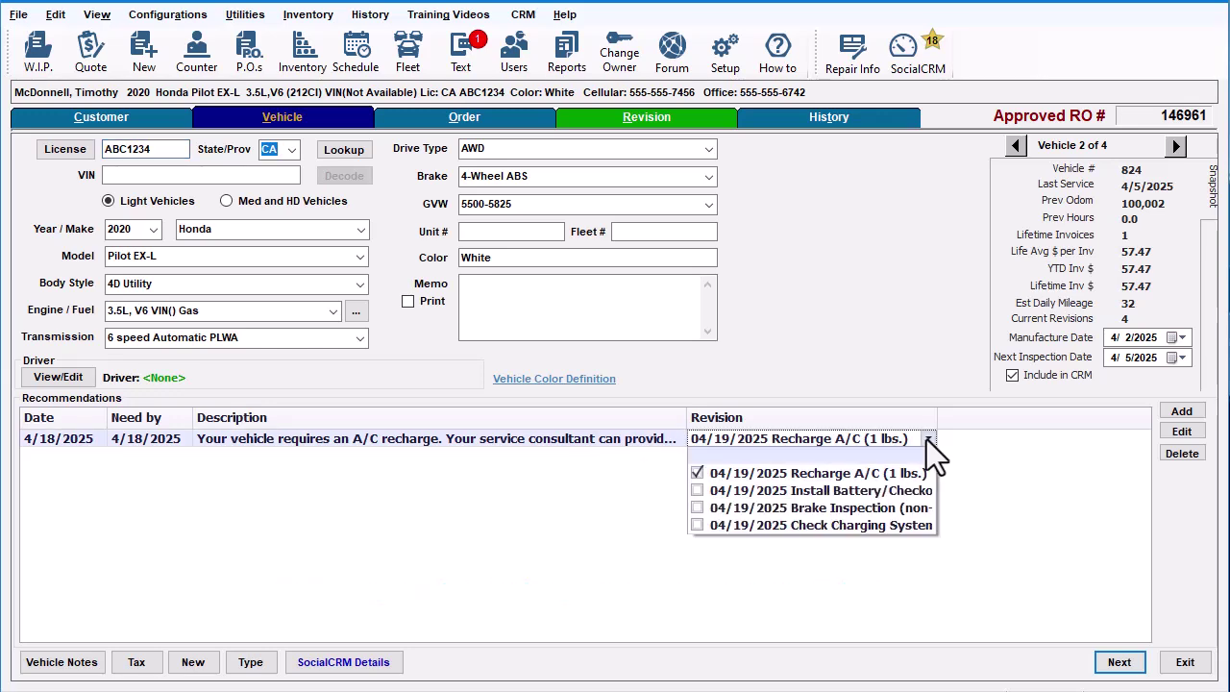
{"action": "left_click", "coordinate": [926, 439]}
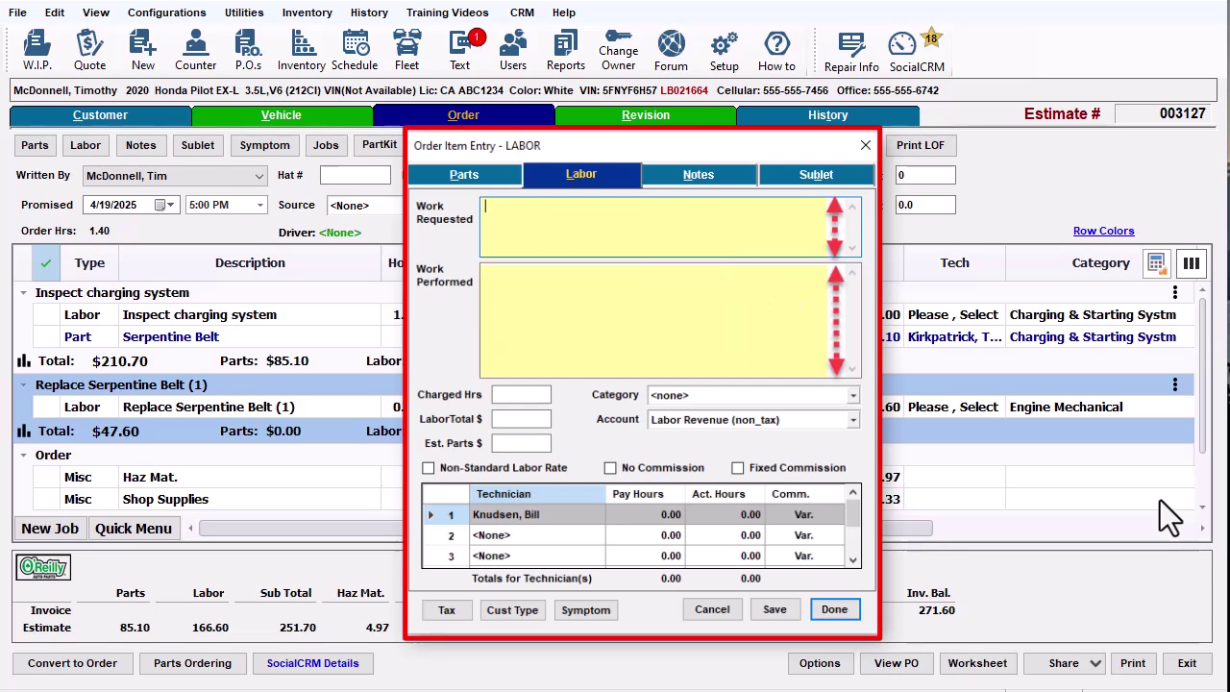
Step: Dismiss the Order Item Entry - LABOR window with Escape
{"action": "key", "text": "Escape"}
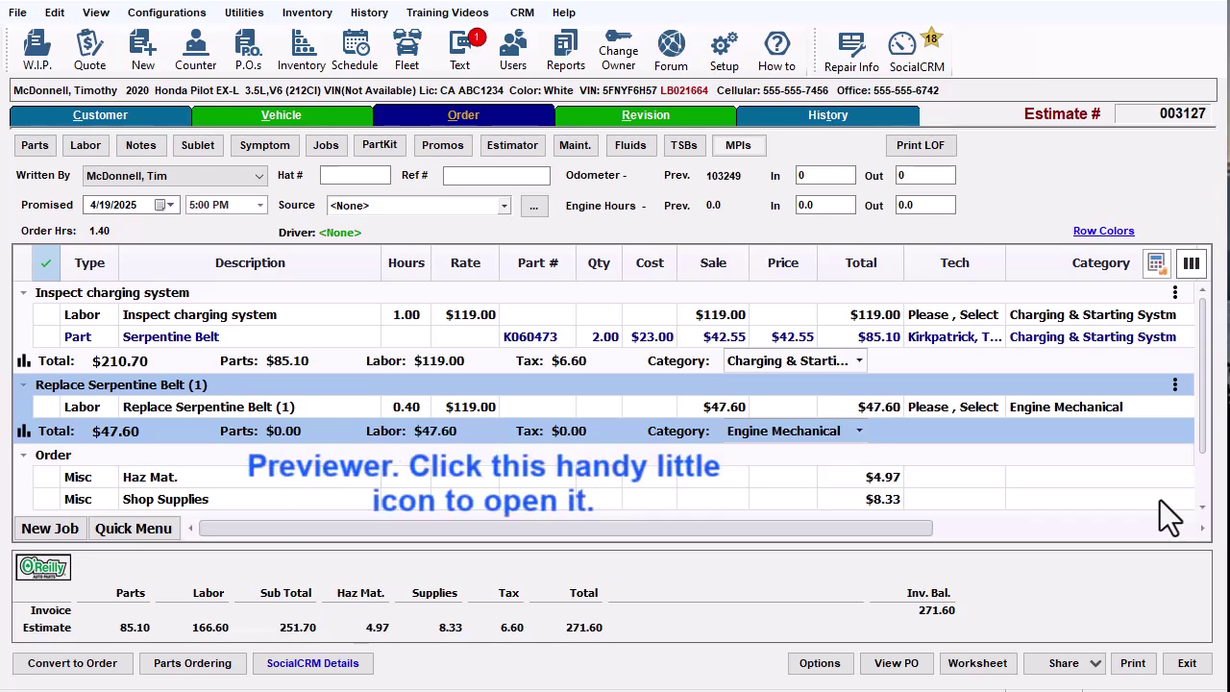
Step: In the Order Previewer, include Recharge A/C but not Brake Inspection, totaling $422.41
{"action": "left_click", "coordinate": [1156, 262]}
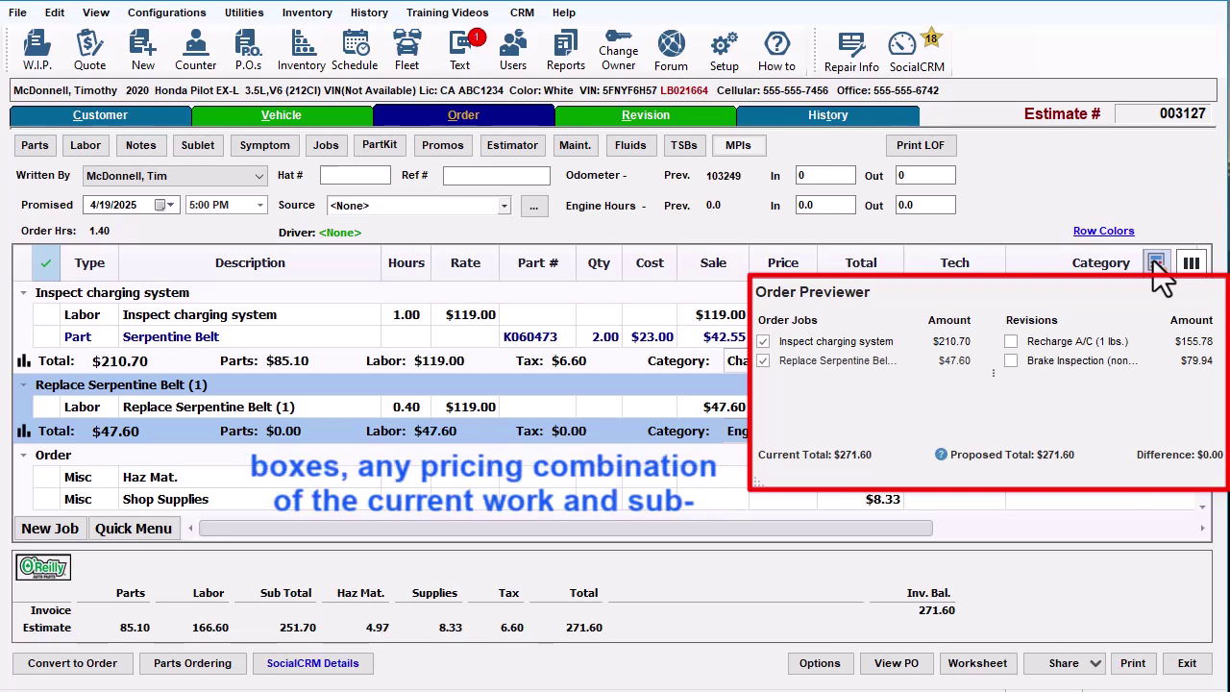
{"action": "left_click", "coordinate": [1014, 343]}
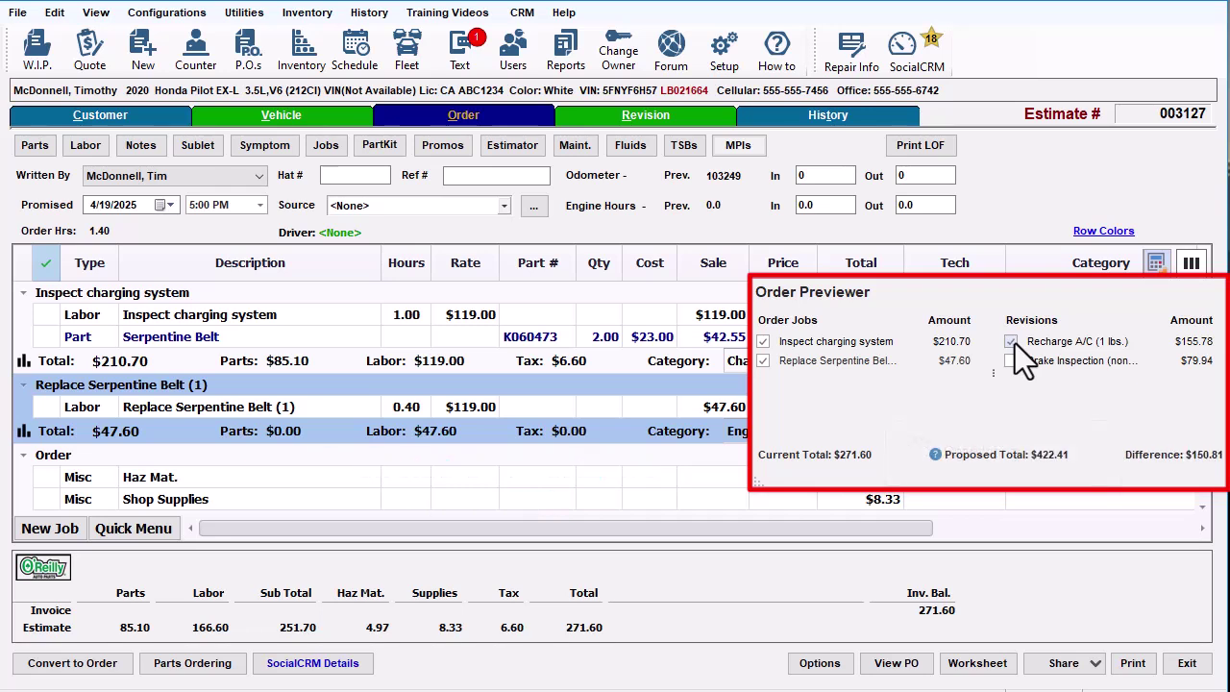
{"action": "left_click", "coordinate": [1010, 361]}
{"action": "left_click", "coordinate": [1011, 361]}
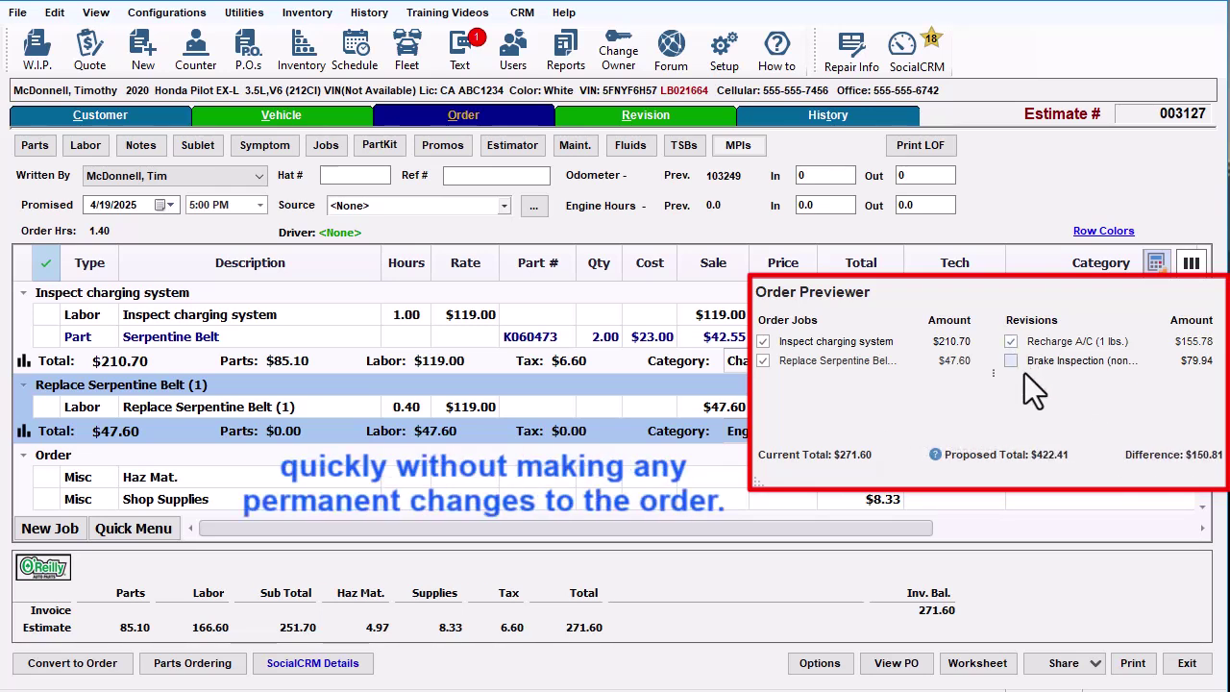